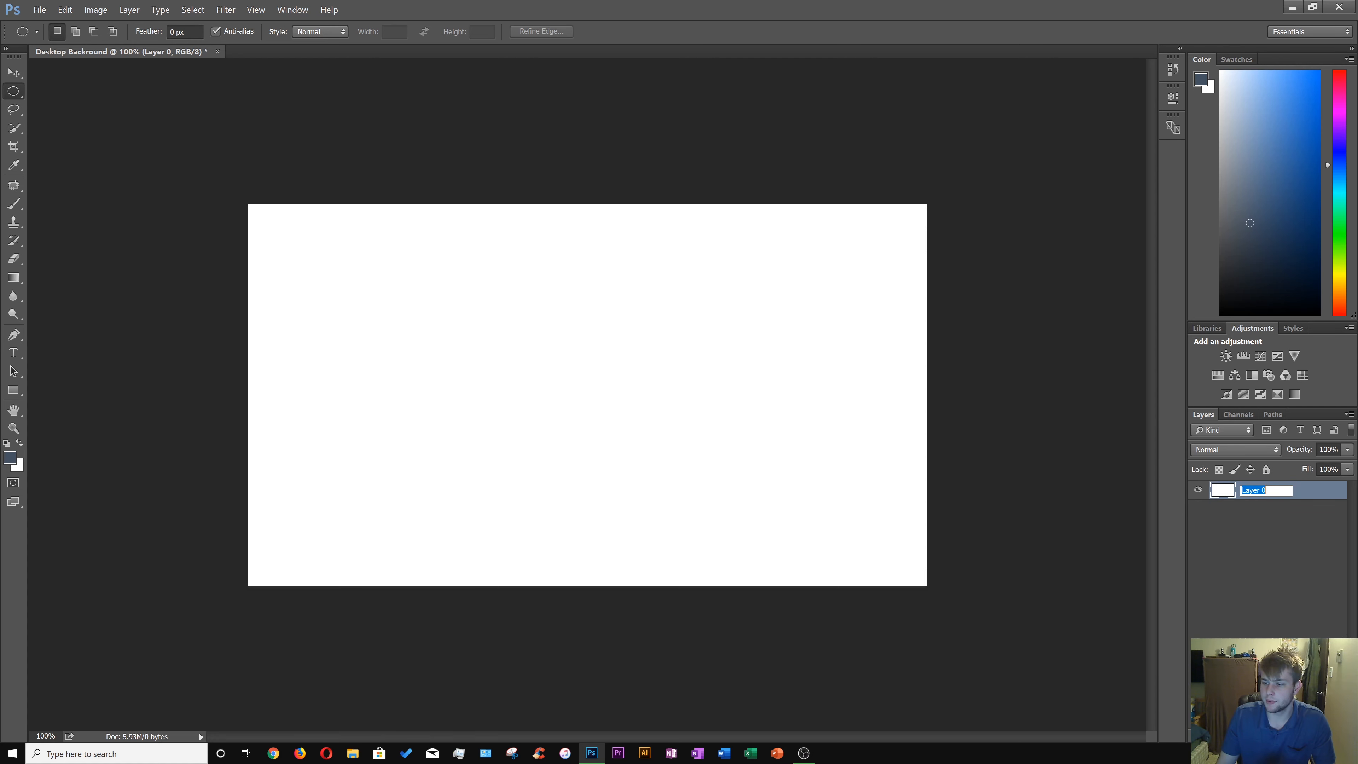
Rename the base layer as Backround.
type("Backrou")
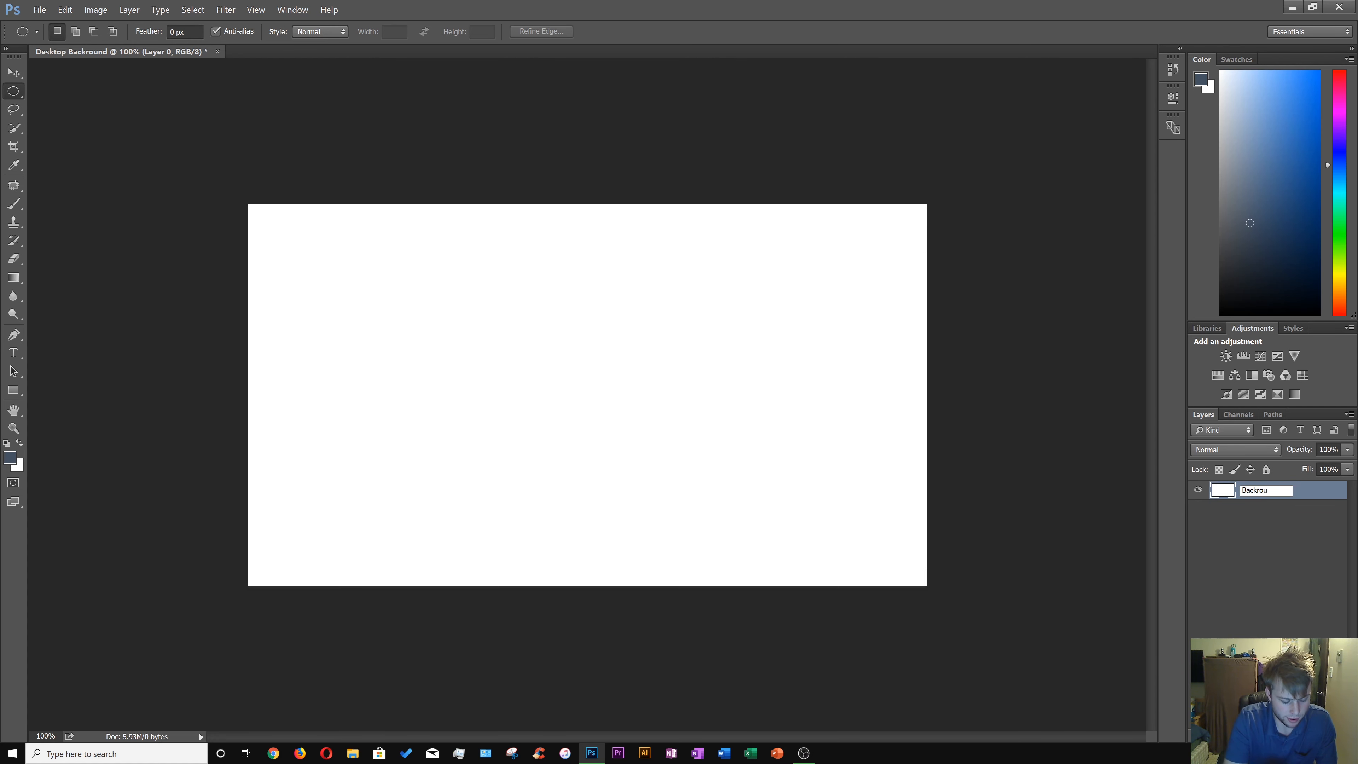
type("nd")
key("Return")
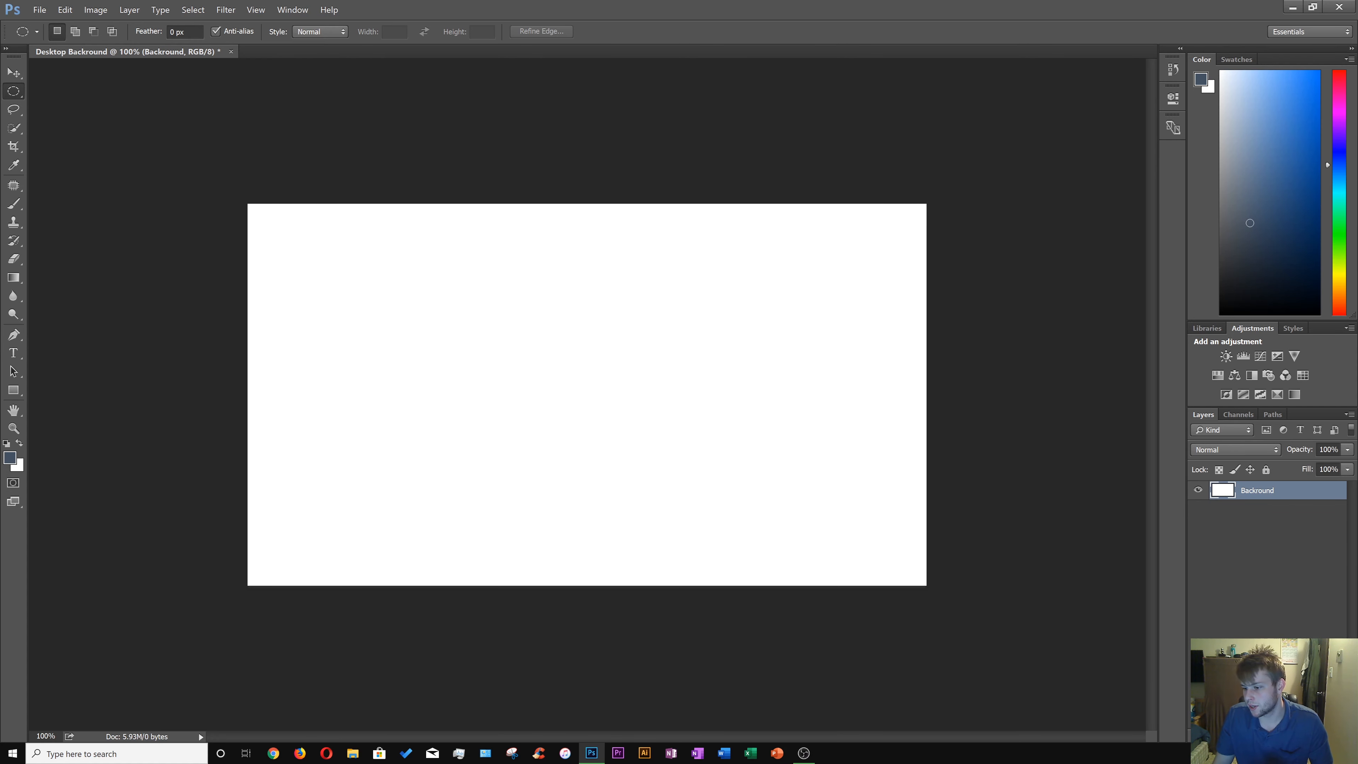
Add two new empty layers and rename the middle one as Gradient.
left_click(1307, 735)
left_click(1307, 736)
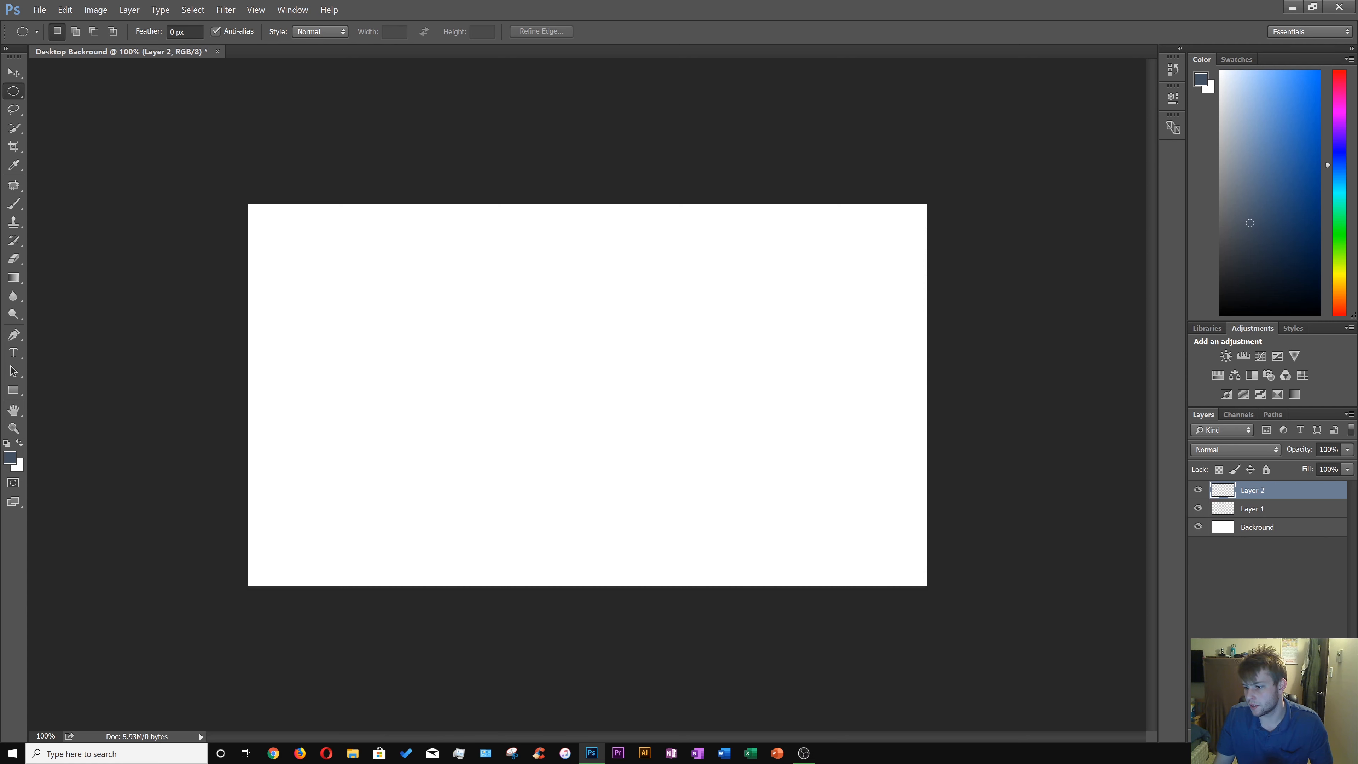
left_click(1250, 510)
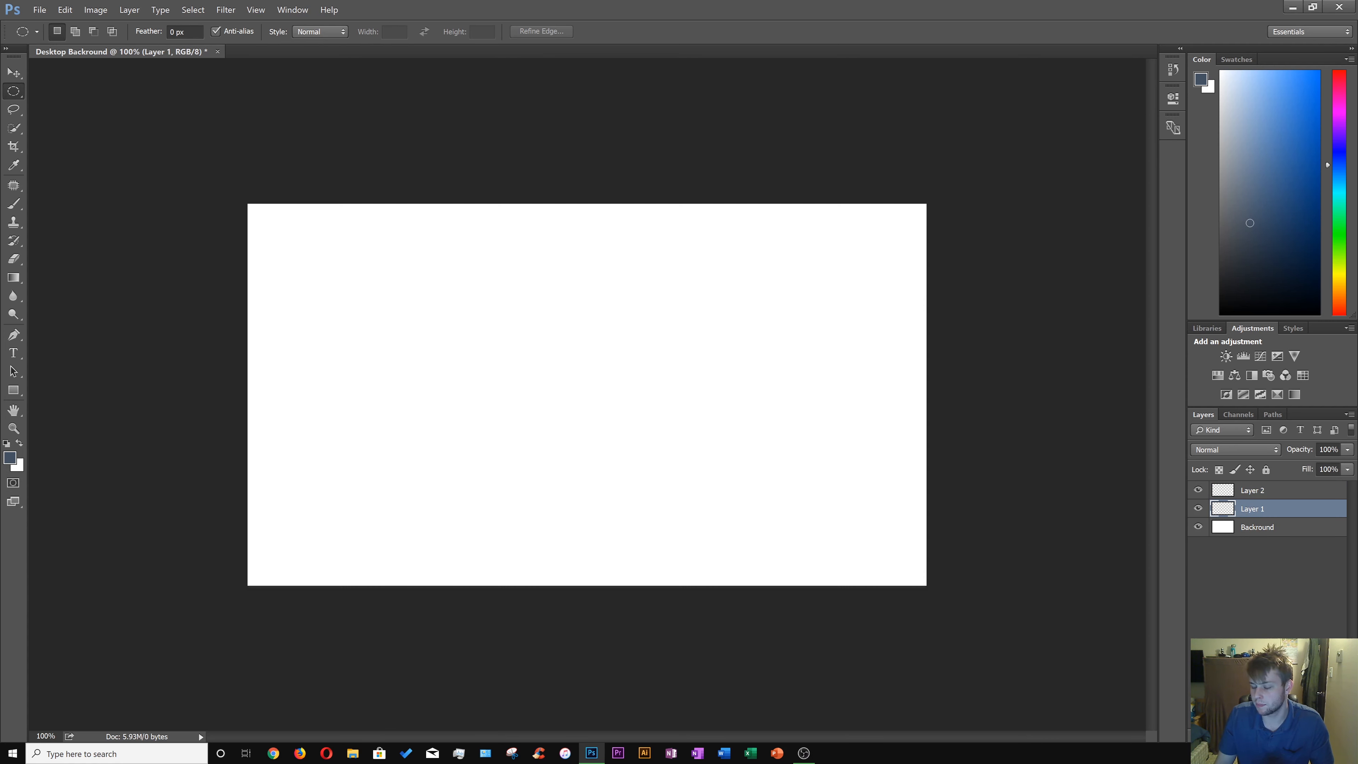
double_click(1251, 509)
type("Gradient")
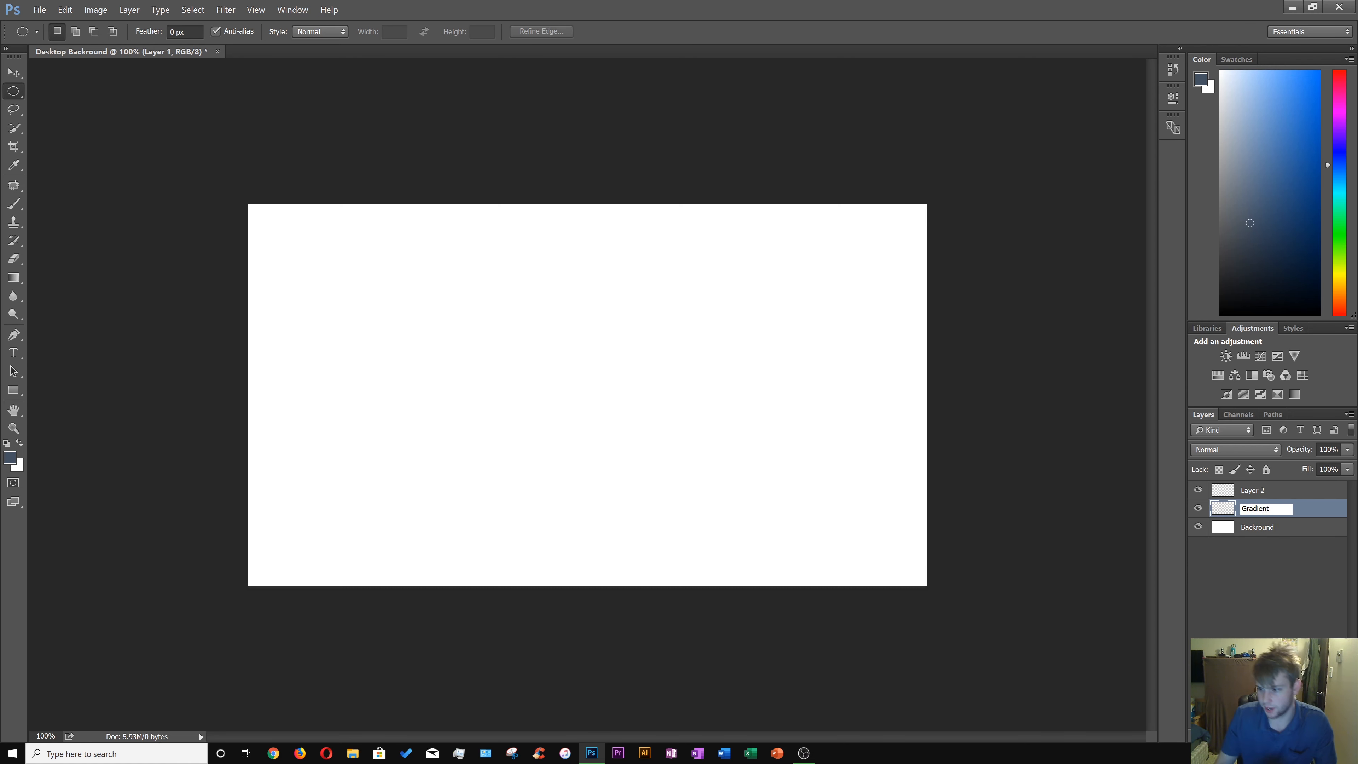
key("Return")
Rename the top layer as Shapes.
double_click(1253, 490)
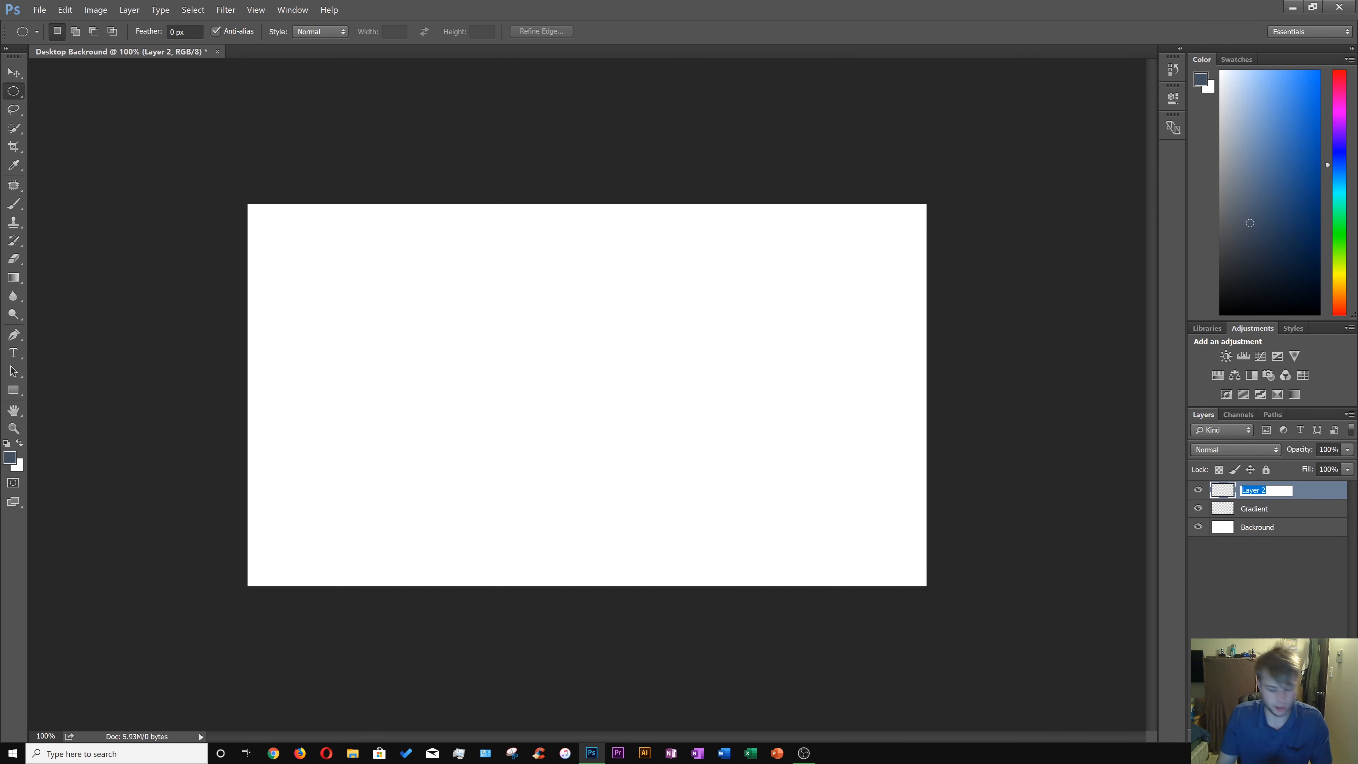
type("Sha")
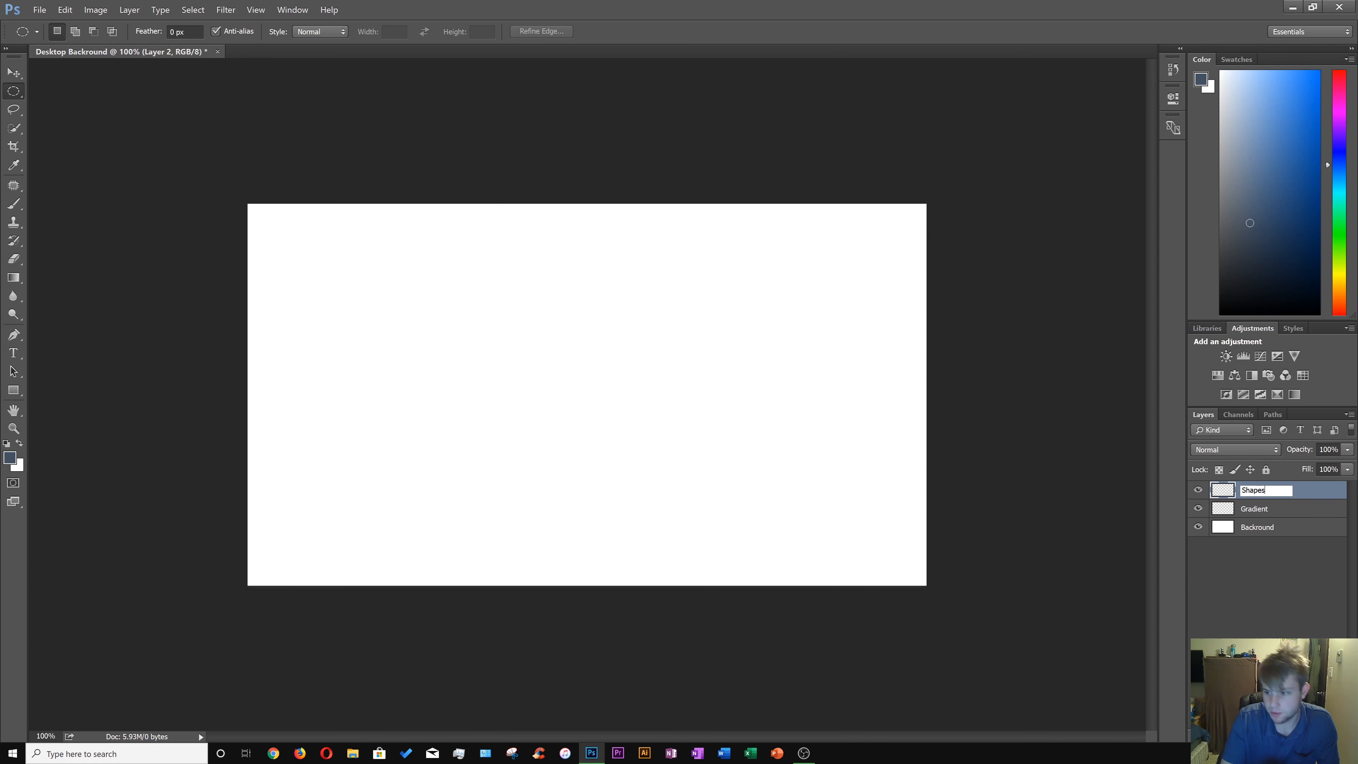
type("pes")
Select the whole canvas on the Backround layer, fill it with a bright green color, and deselect.
left_click(1240, 532)
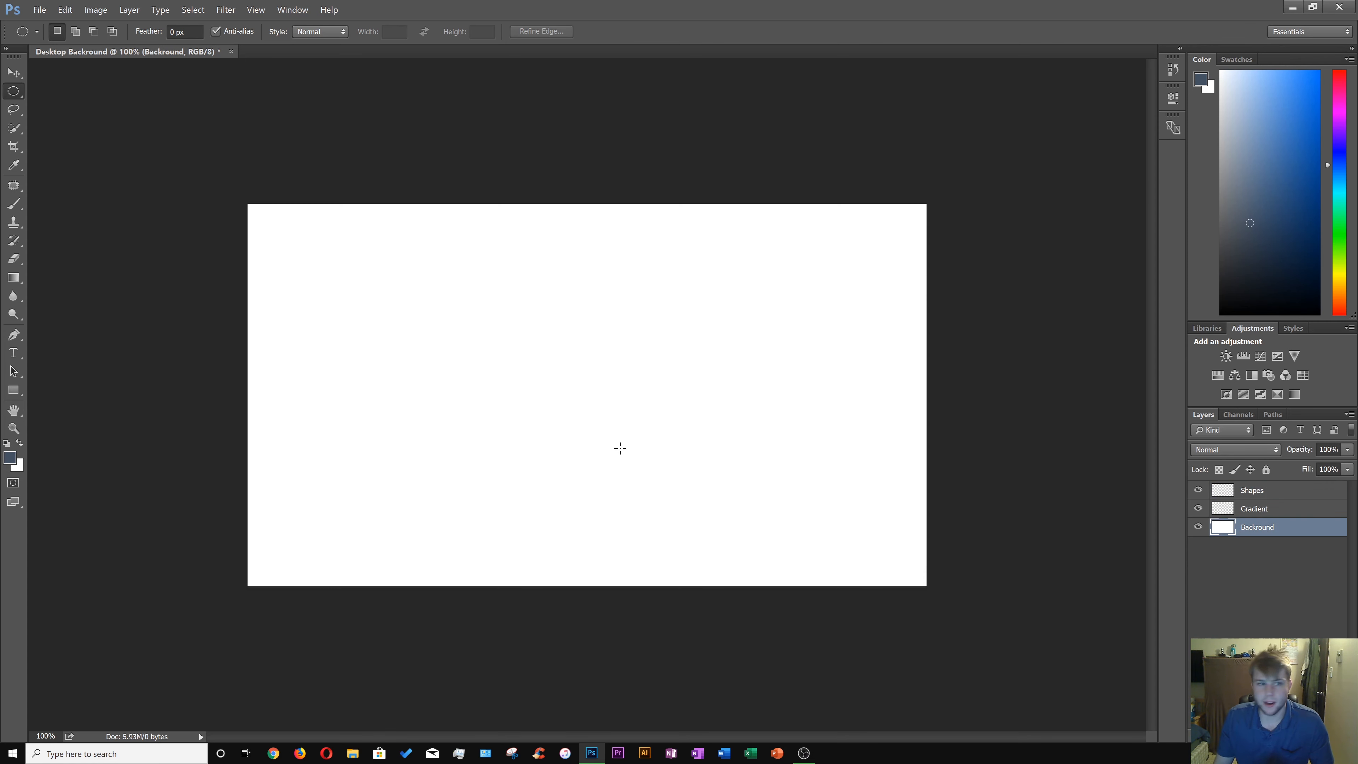
right_click(13, 98)
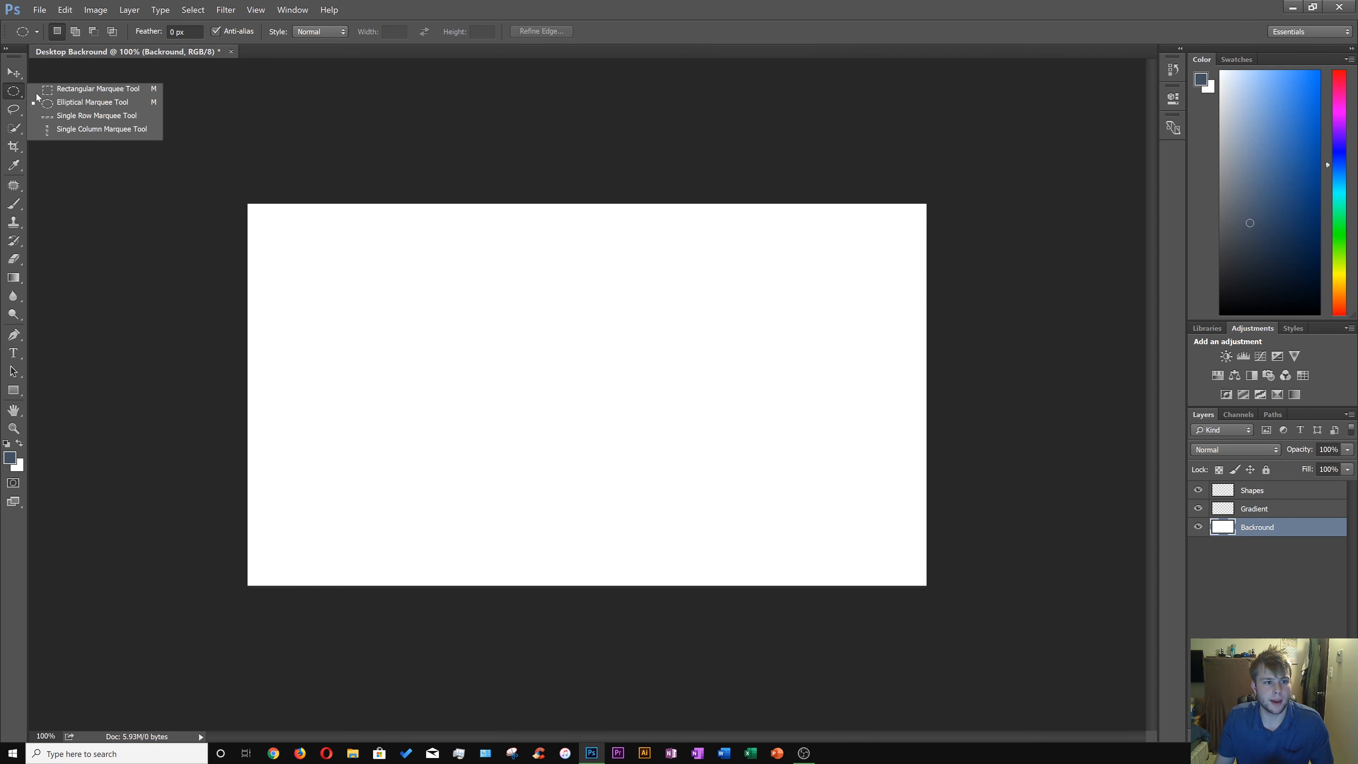
left_click(64, 89)
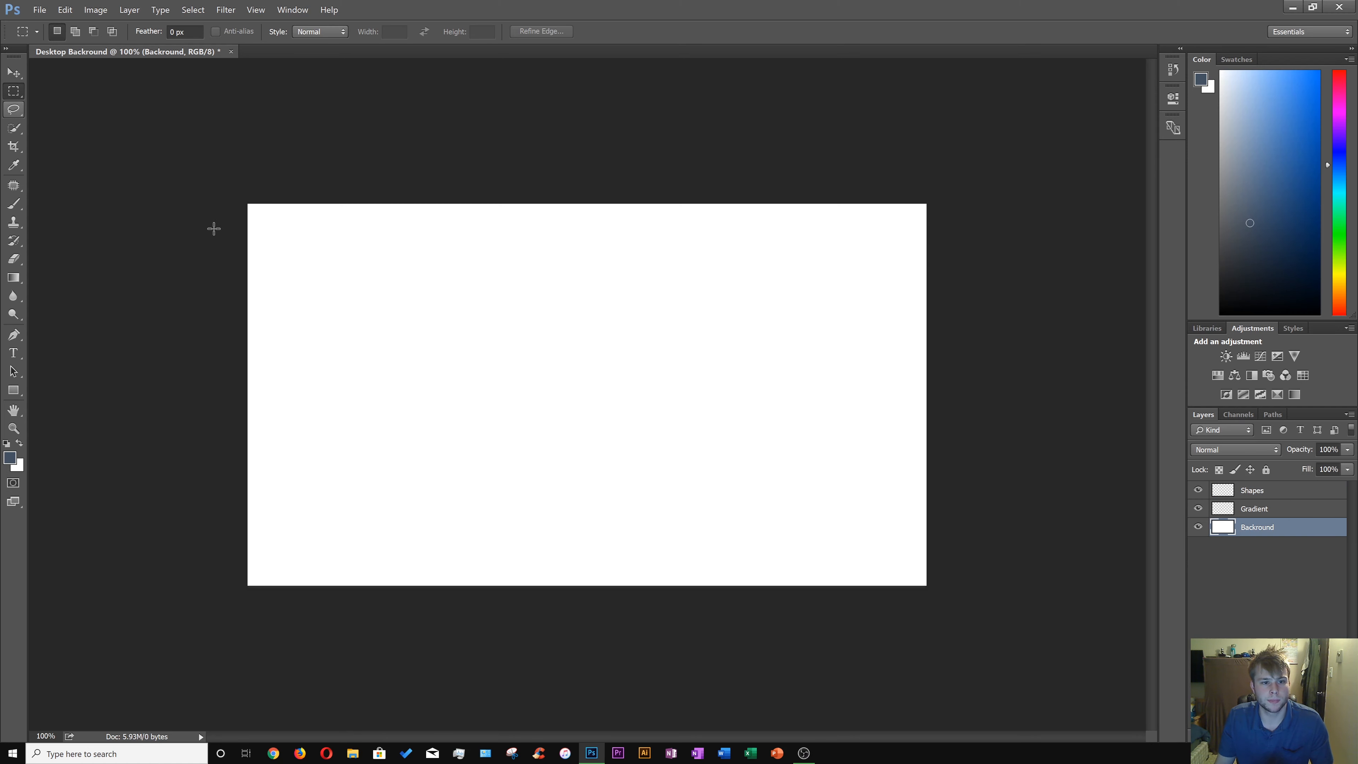
left_click_drag(207, 192, 976, 612)
right_click(590, 428)
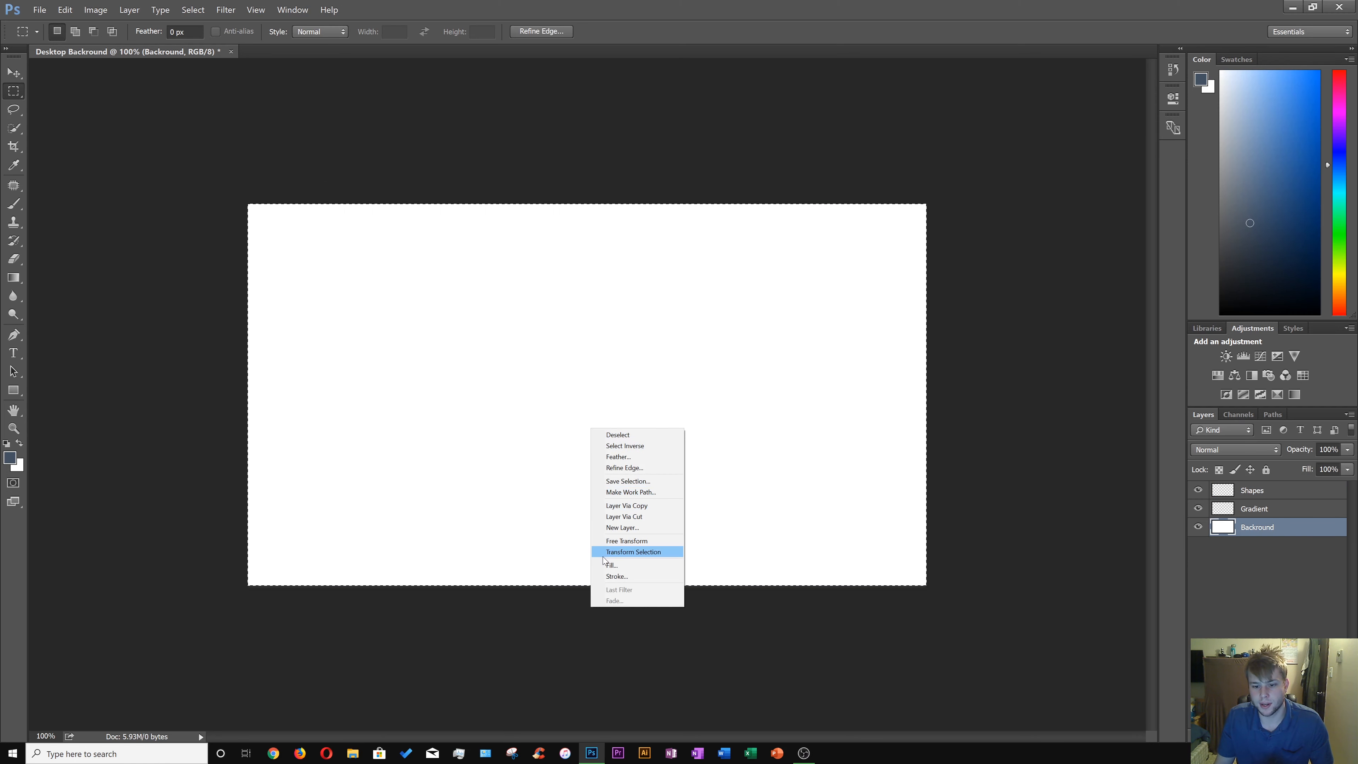
left_click(611, 565)
left_click(393, 305)
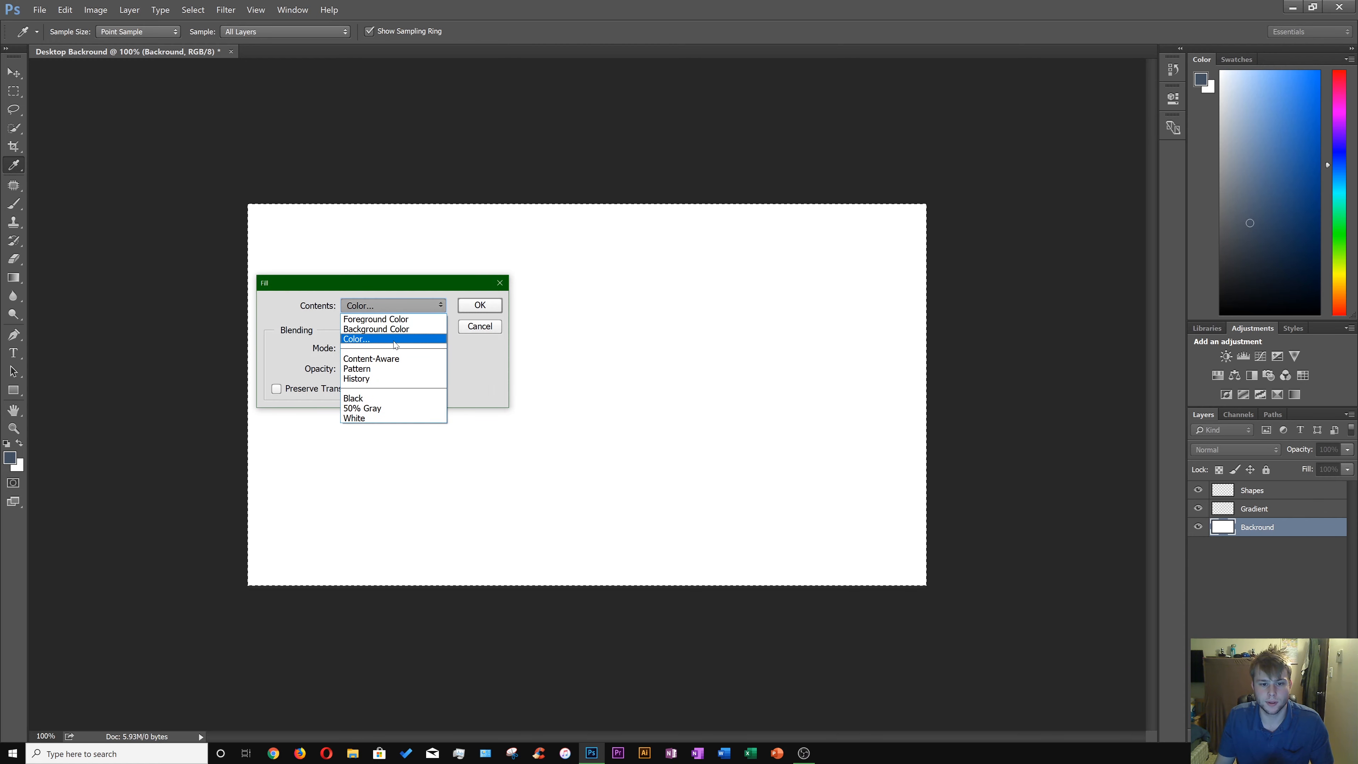
left_click(396, 341)
left_click(644, 344)
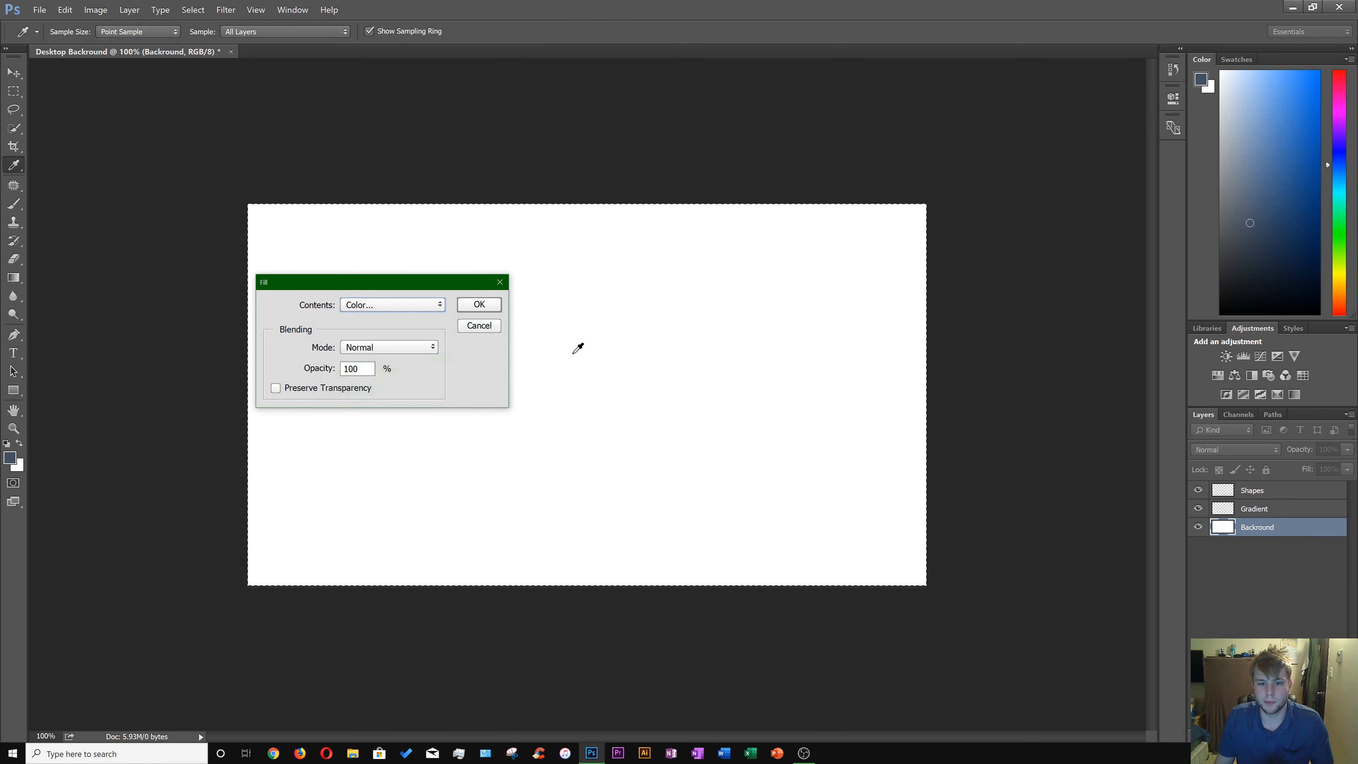
left_click(477, 306)
right_click(471, 327)
left_click(484, 328)
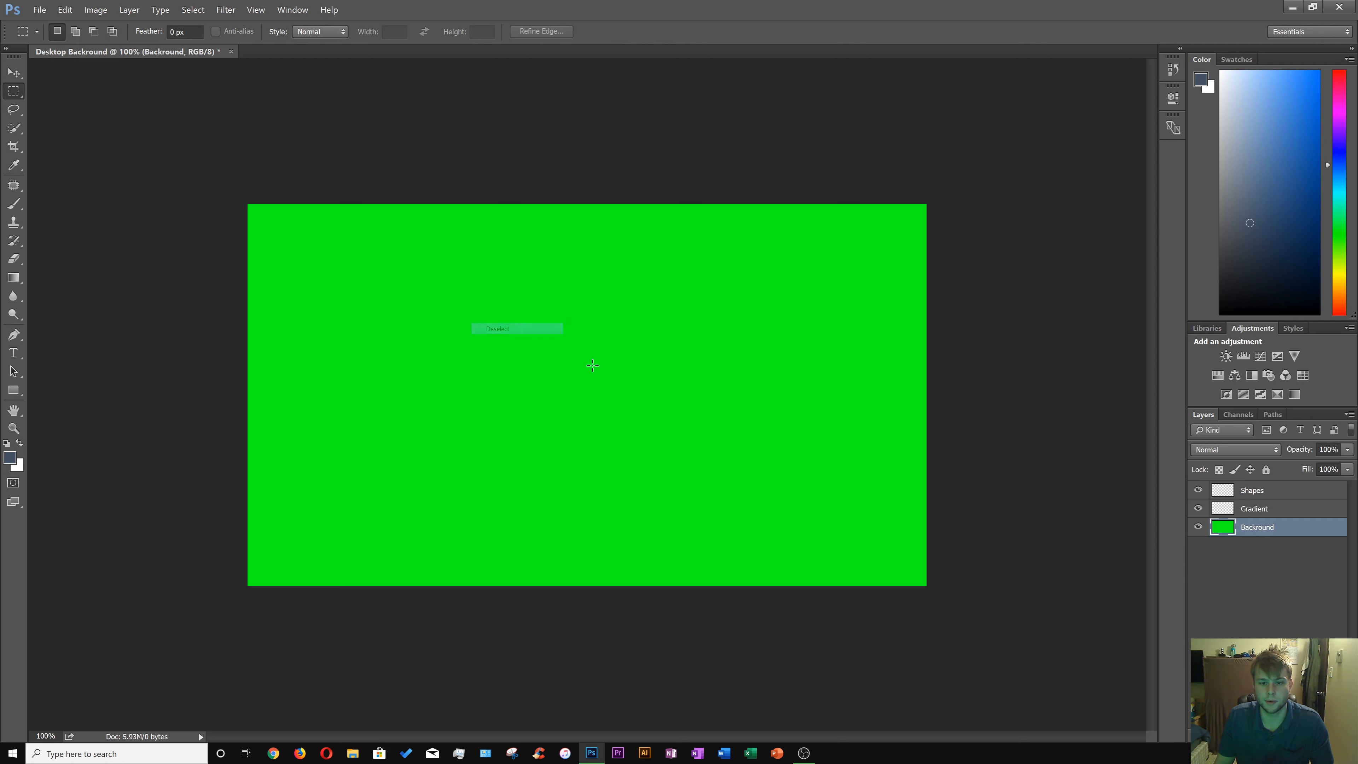
On the Gradient layer, set the foreground to black and draw a diagonal black-to-white gradient across the canvas.
left_click(1262, 516)
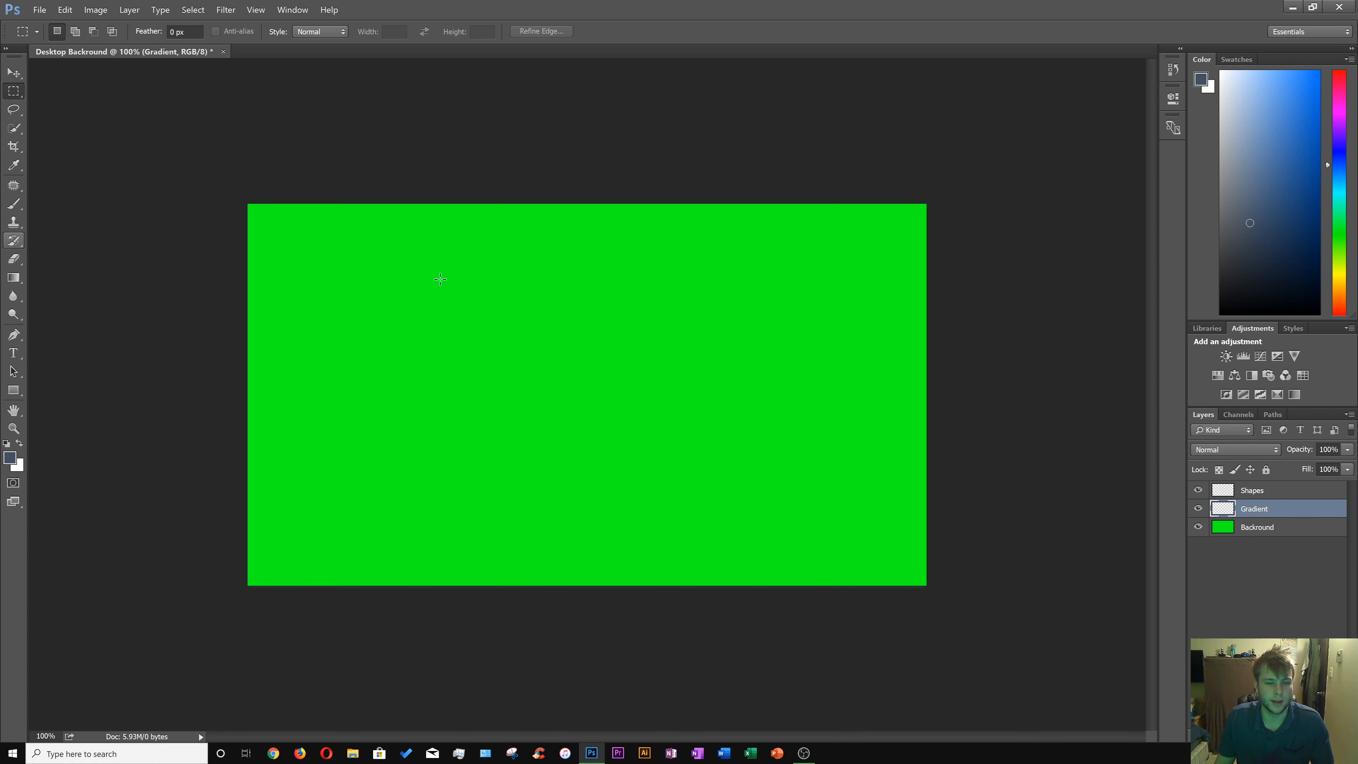
left_click(1272, 277)
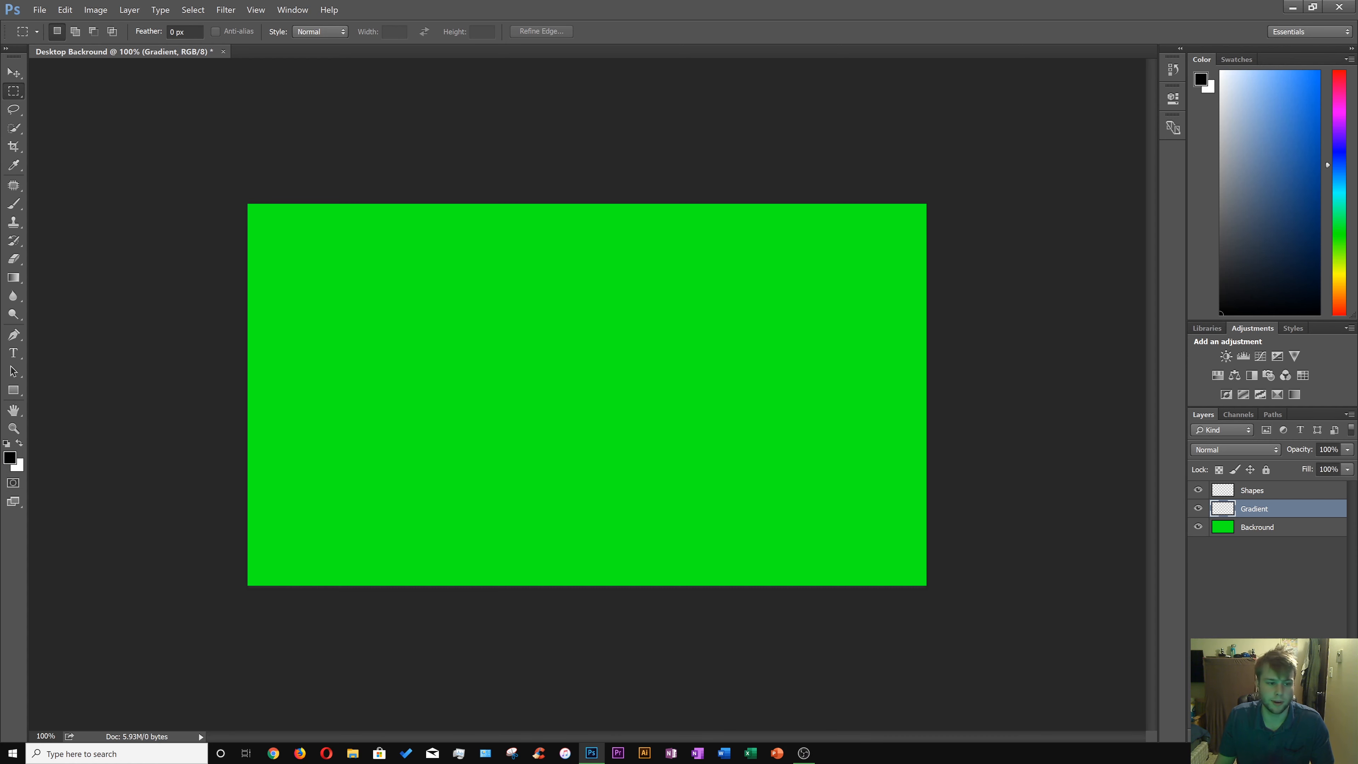
left_click(18, 282)
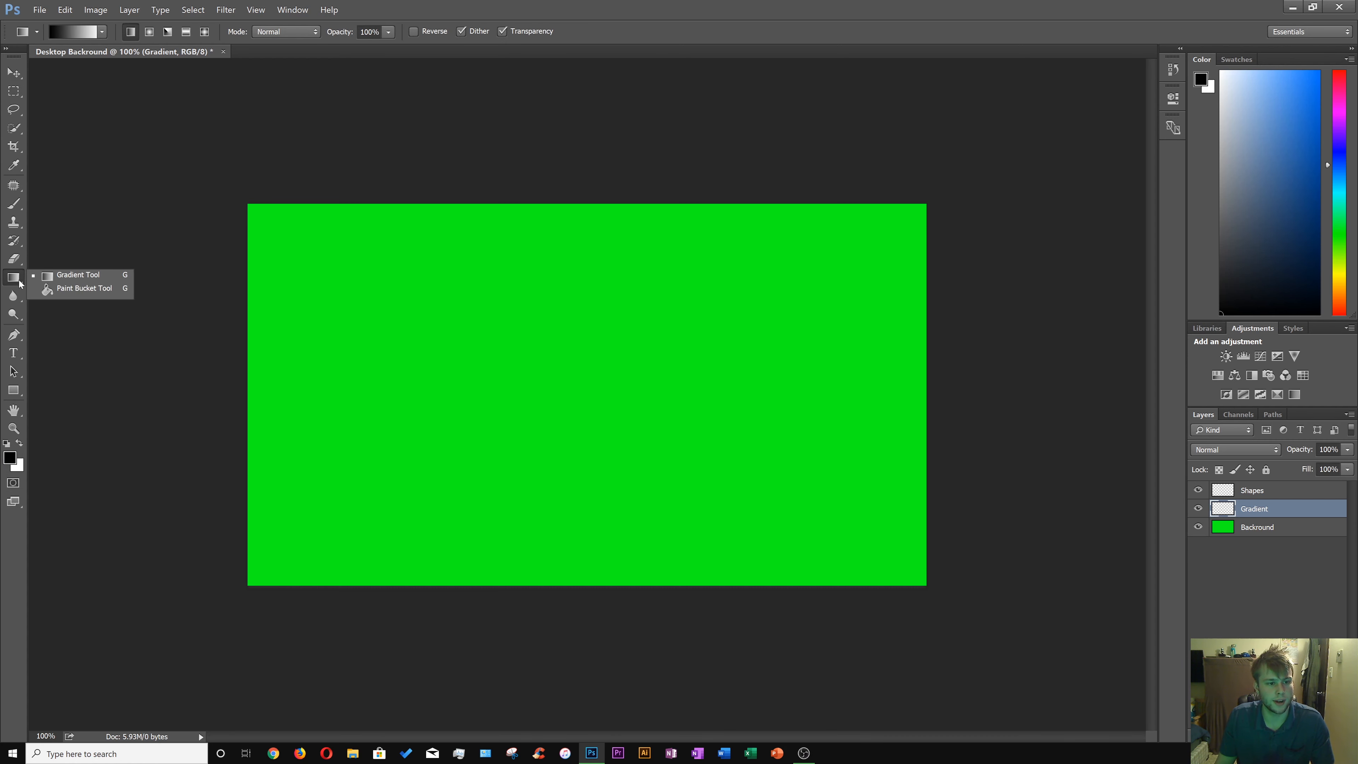
left_click(49, 279)
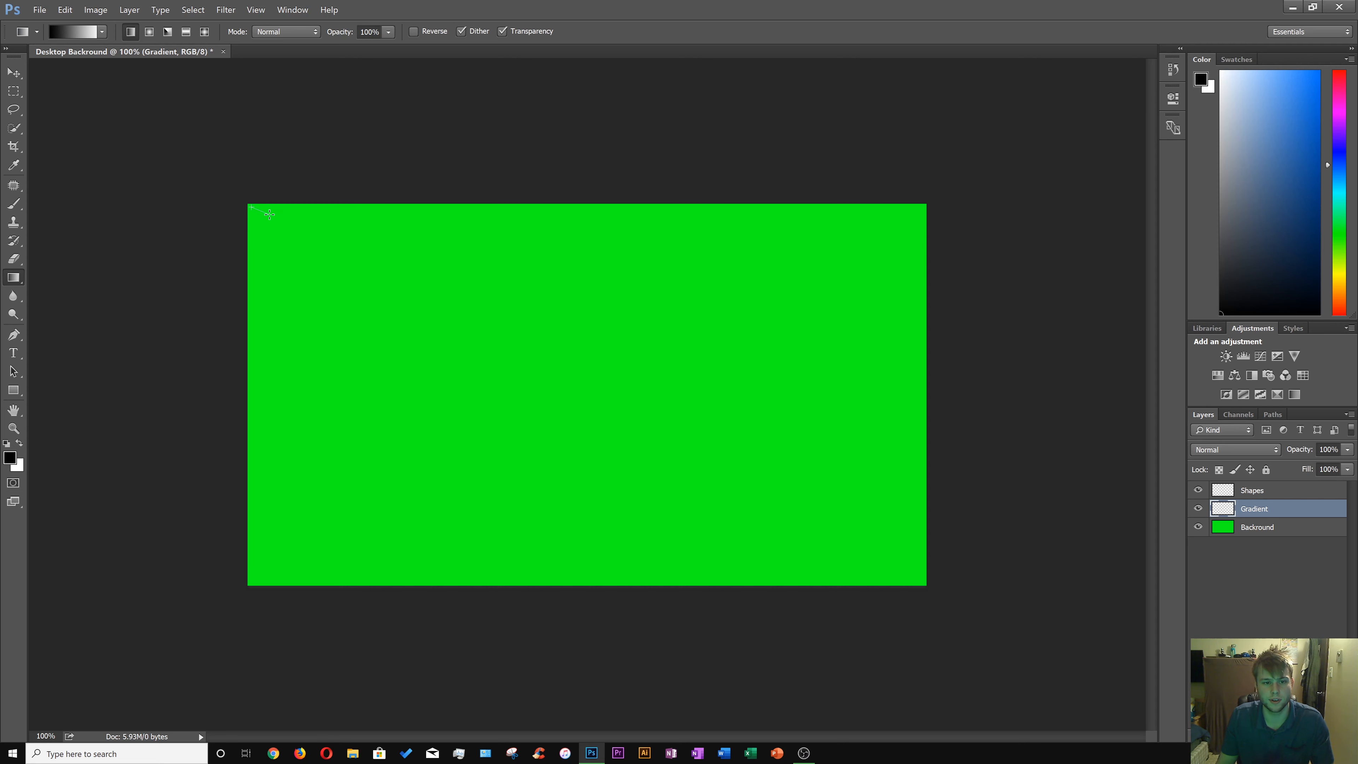
left_click_drag(268, 214, 917, 578)
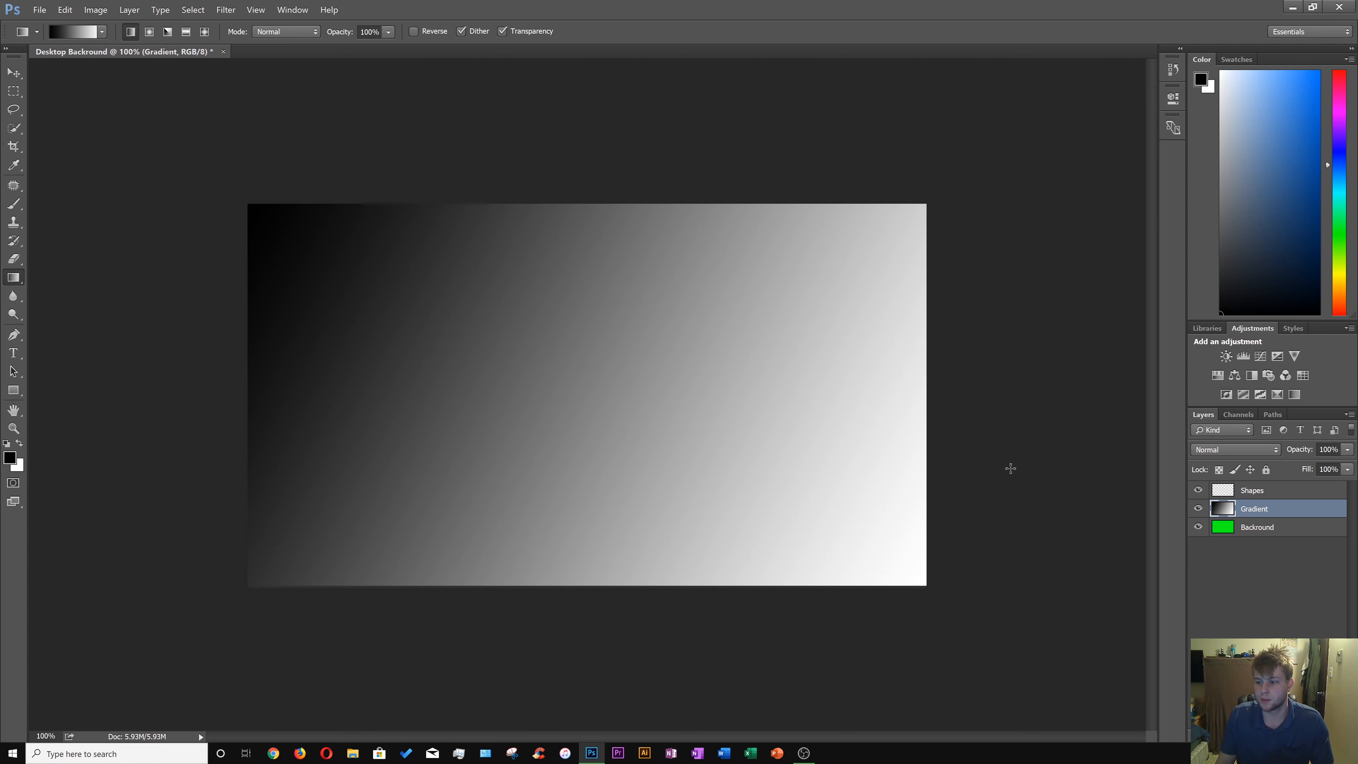
Set the Gradient layer's opacity to 66%.
left_click(1346, 450)
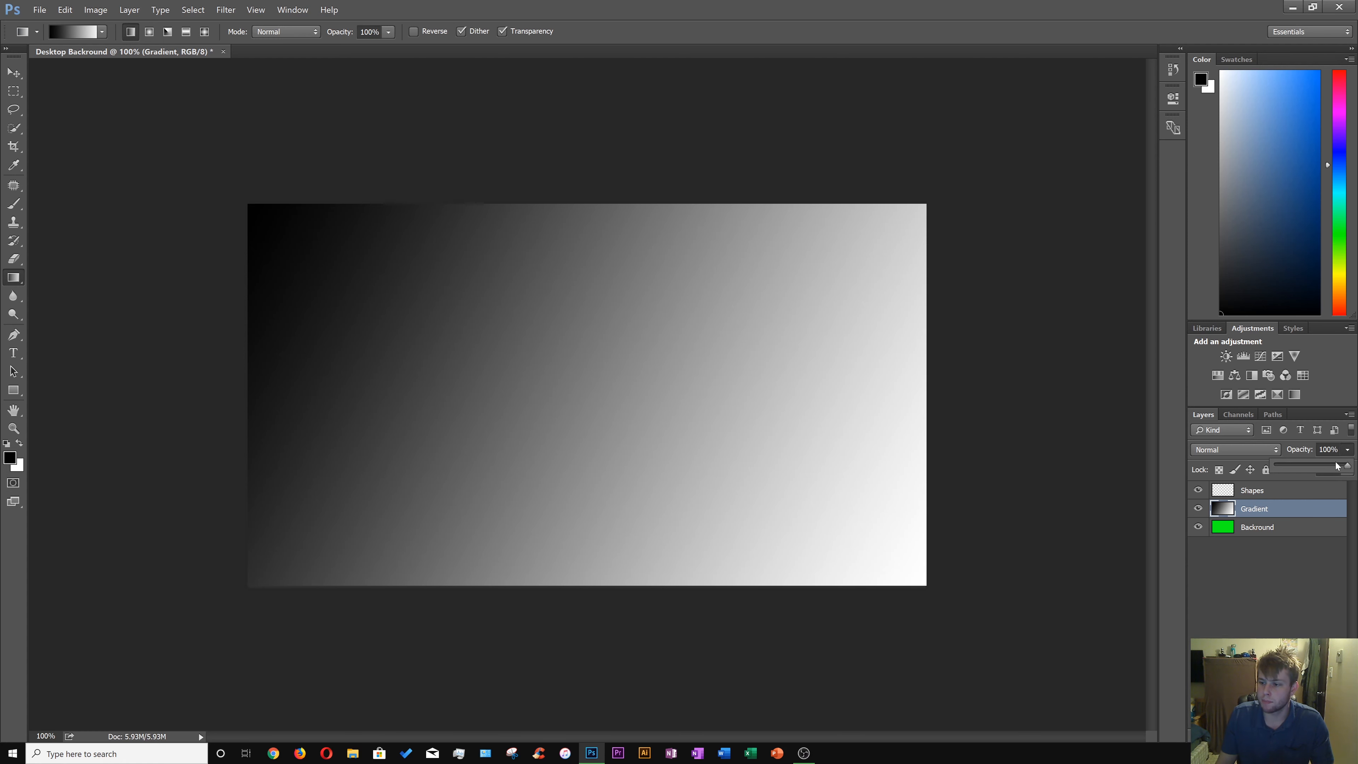
left_click_drag(1308, 468, 1271, 471)
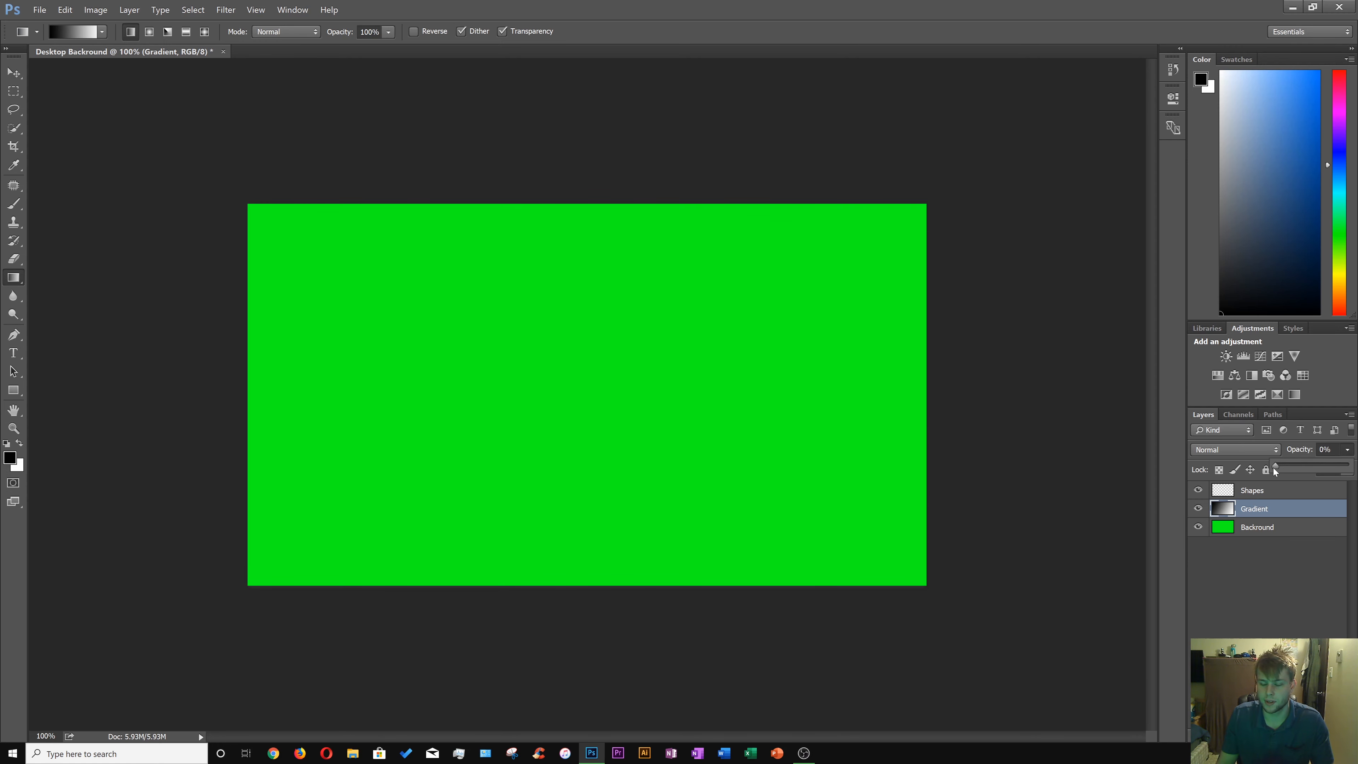
left_click_drag(1308, 460, 1323, 464)
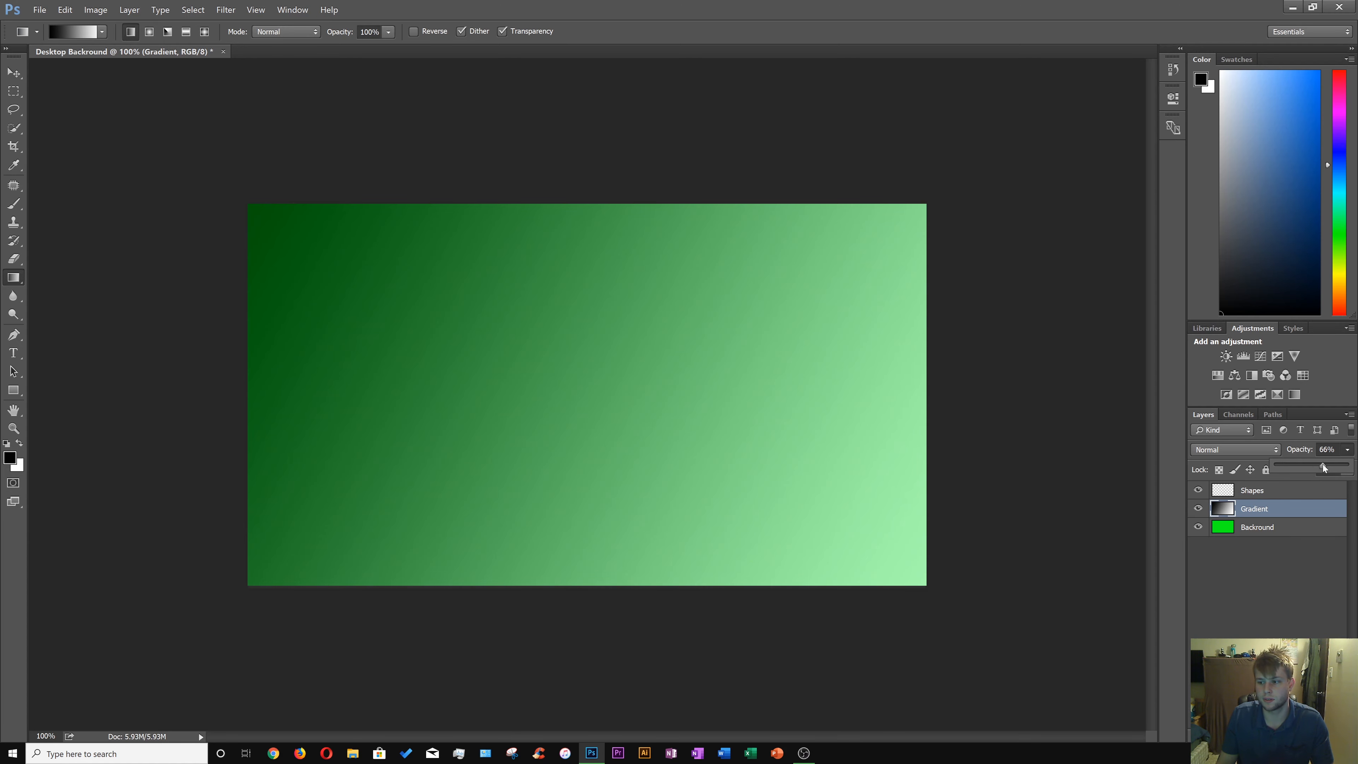
On the Shapes layer, draw a rectangular selection near the canvas's upper-left corner.
left_click(1309, 619)
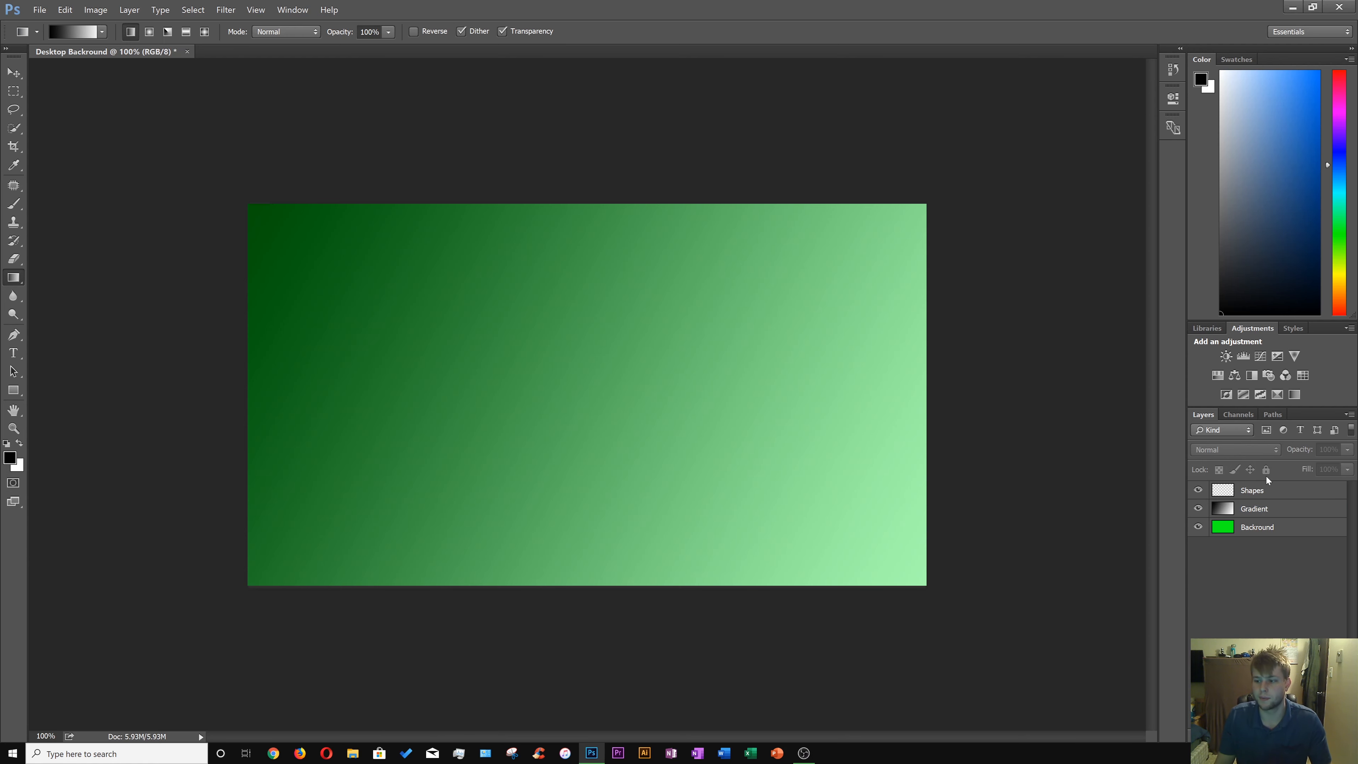
left_click(1256, 488)
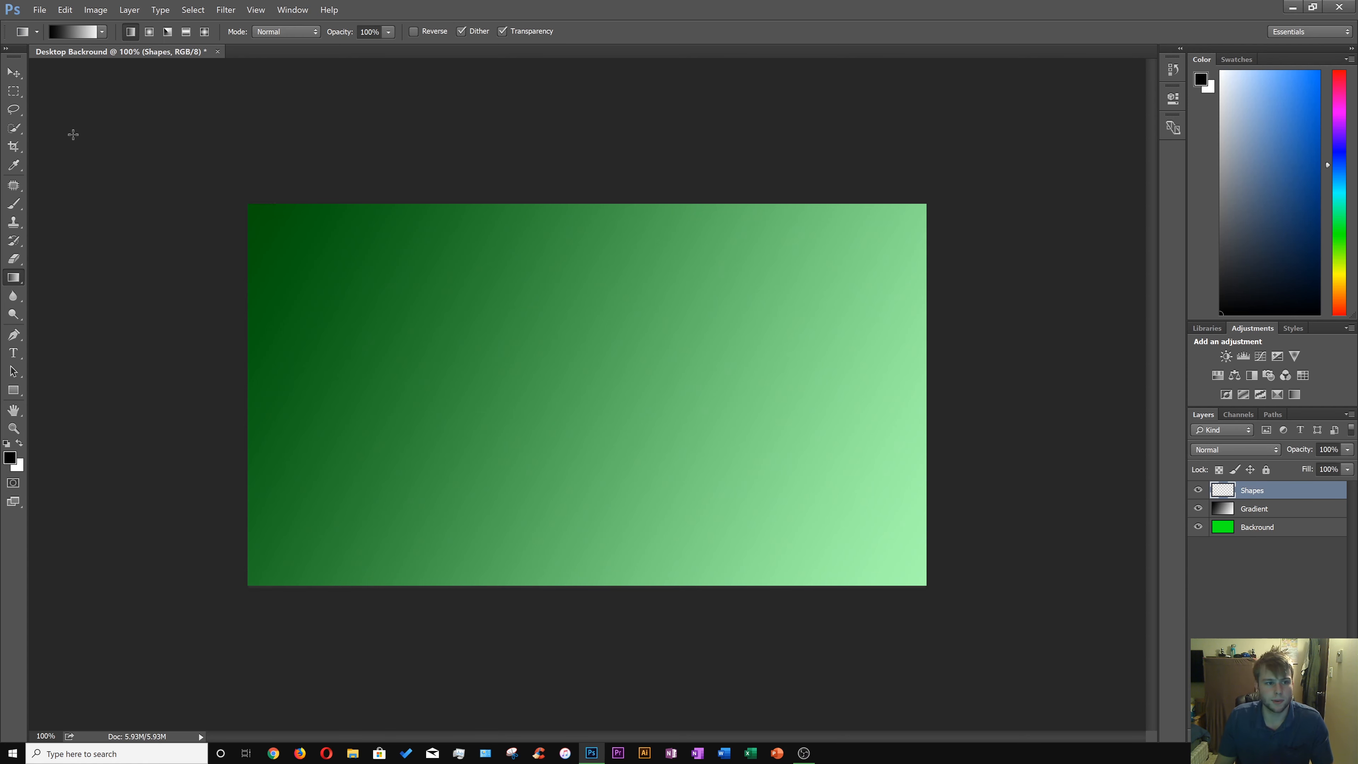
right_click(14, 93)
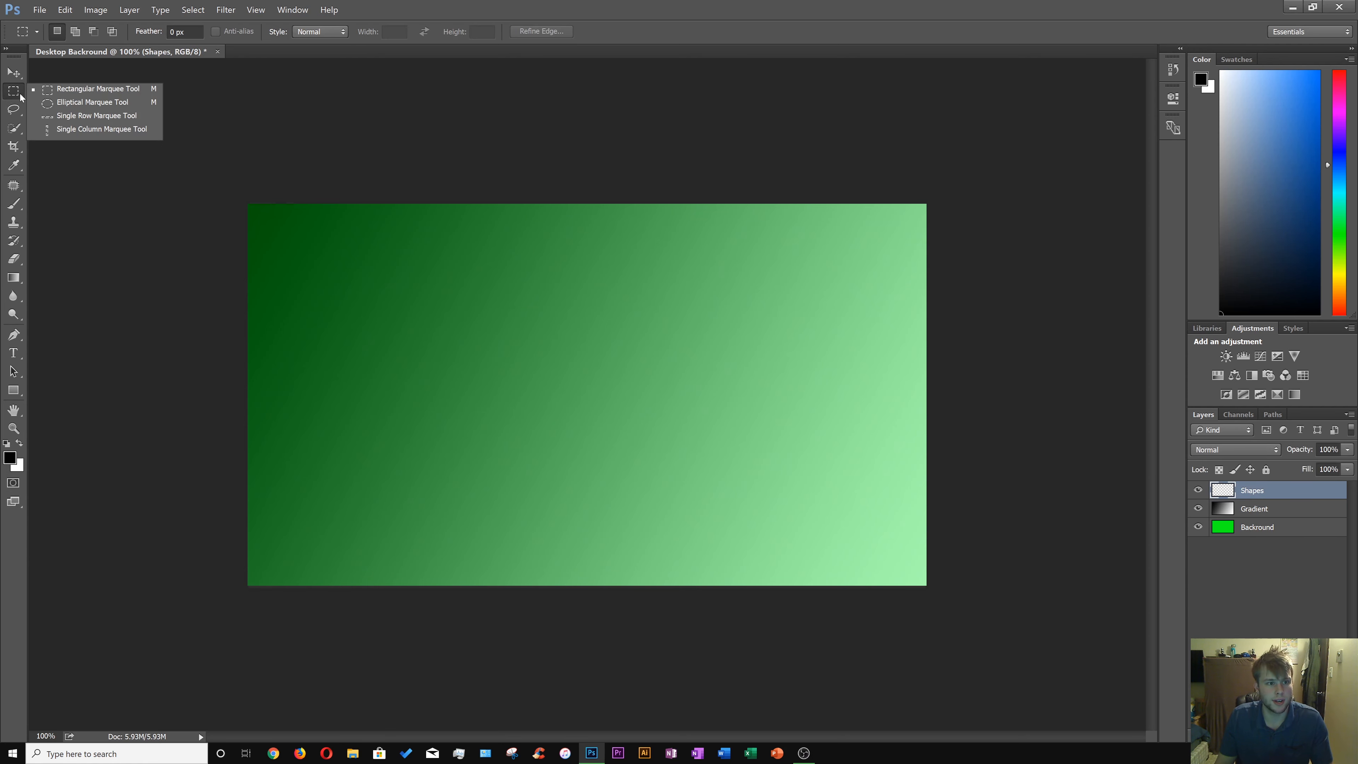
left_click(46, 90)
left_click_drag(324, 230, 512, 341)
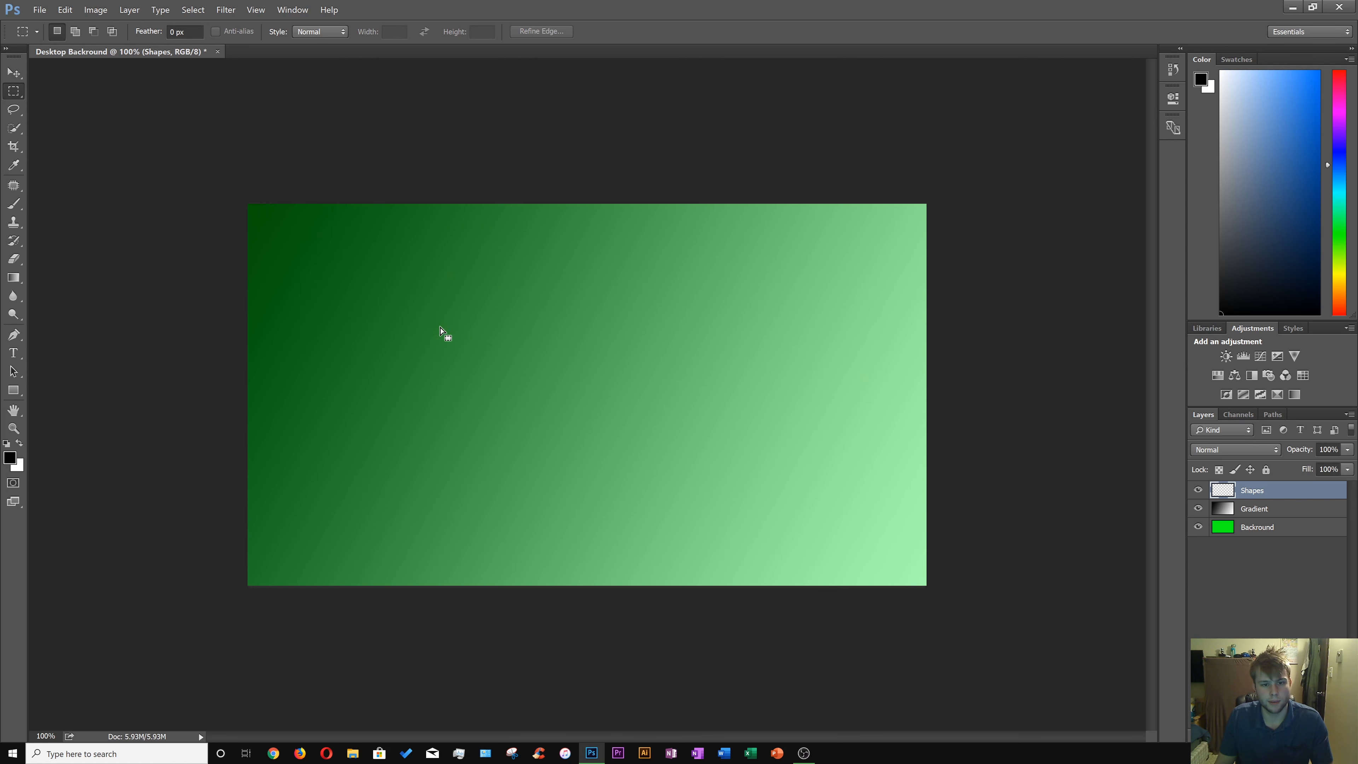
Fill the rectangular selection with blue color 000cff and deselect it.
right_click(378, 287)
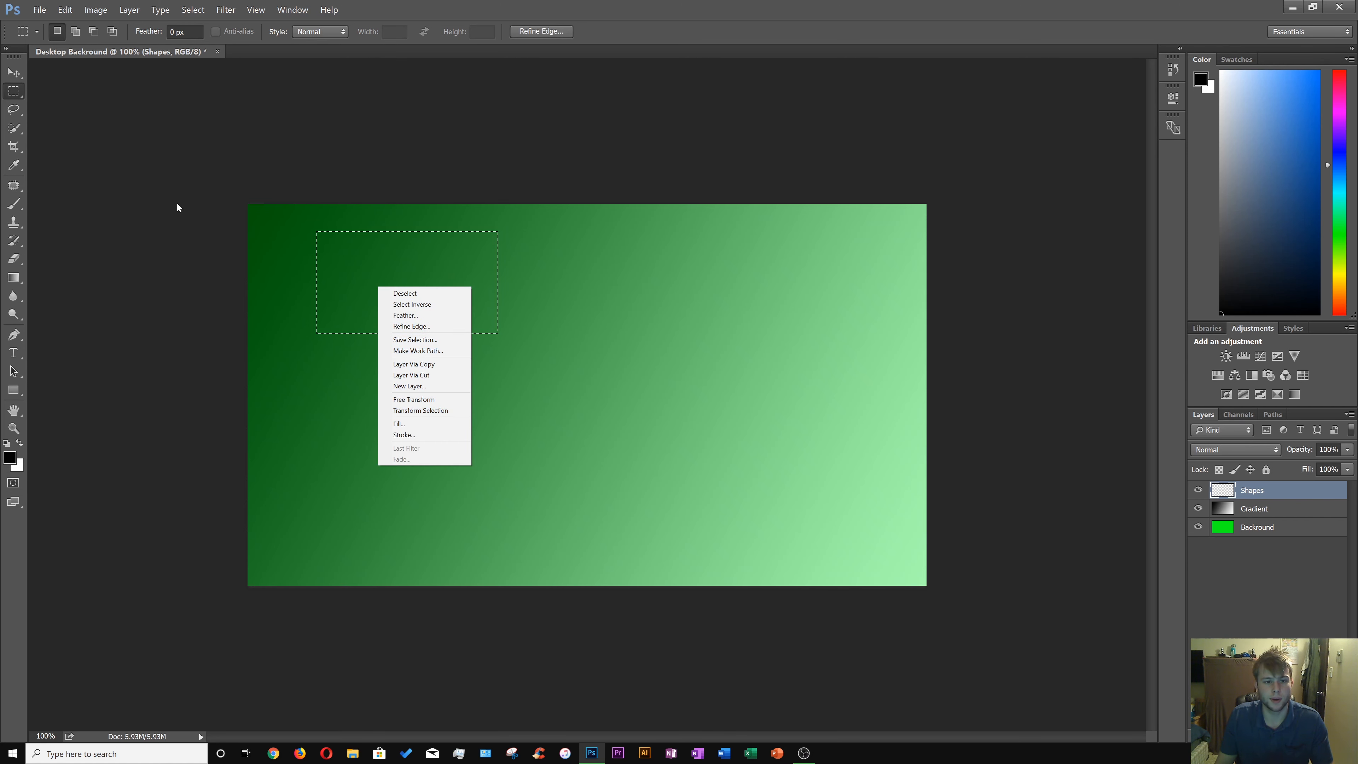
left_click(432, 423)
left_click(420, 303)
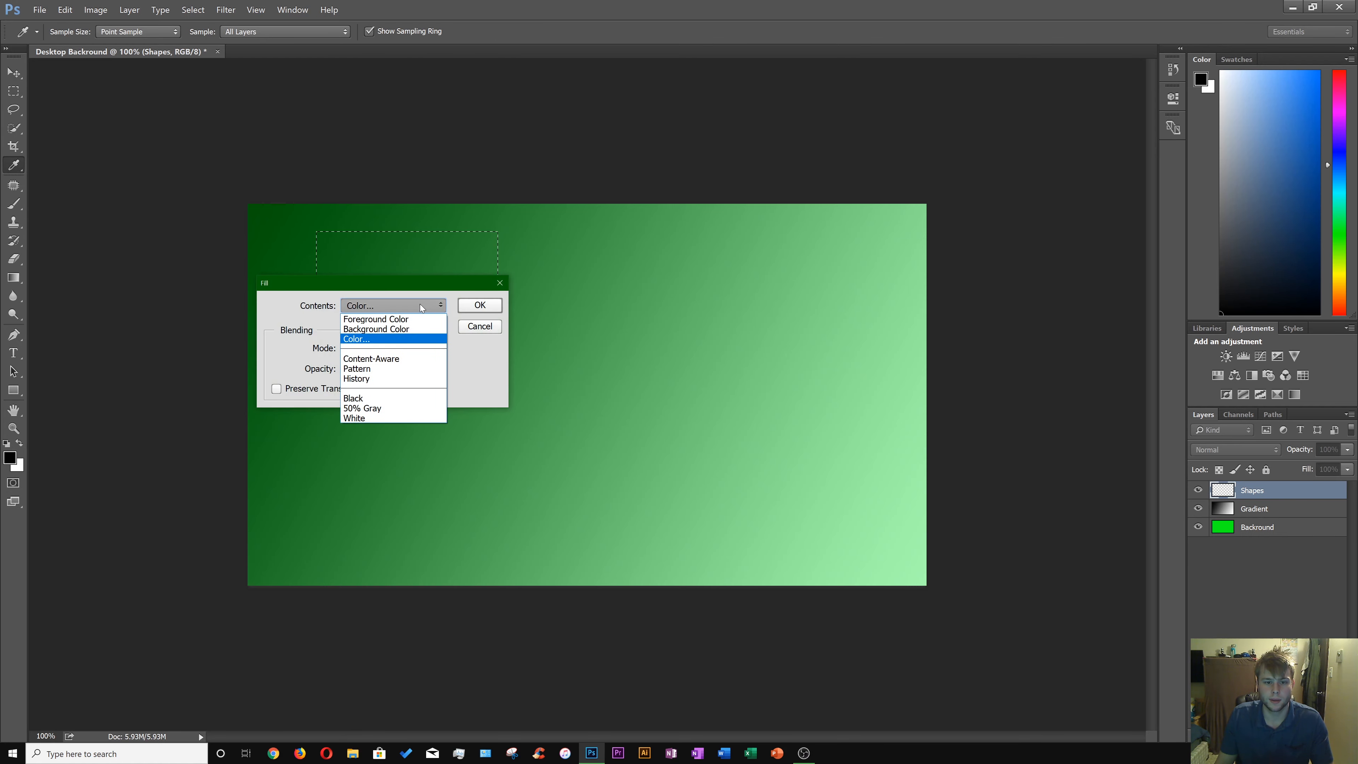
left_click(412, 340)
left_click_drag(521, 426, 520, 411)
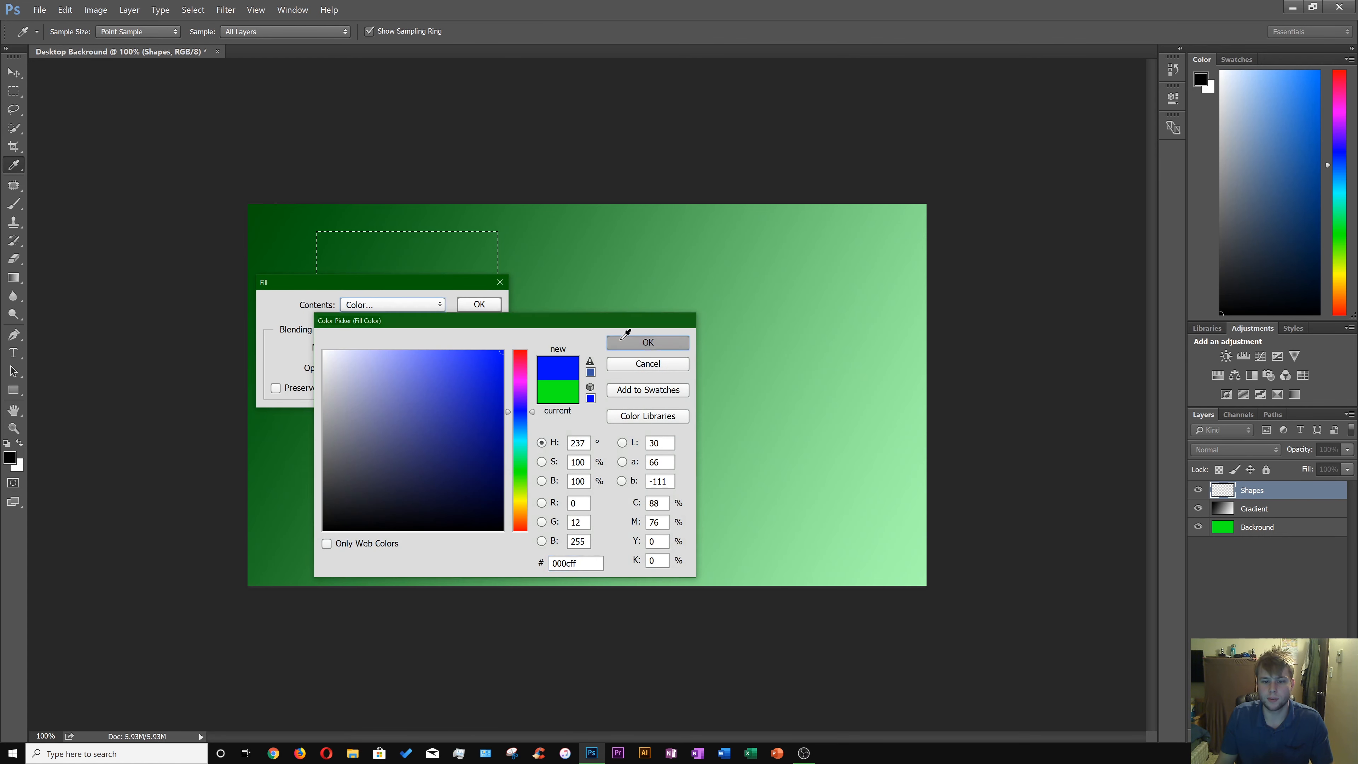
left_click(648, 342)
left_click(479, 305)
right_click(566, 345)
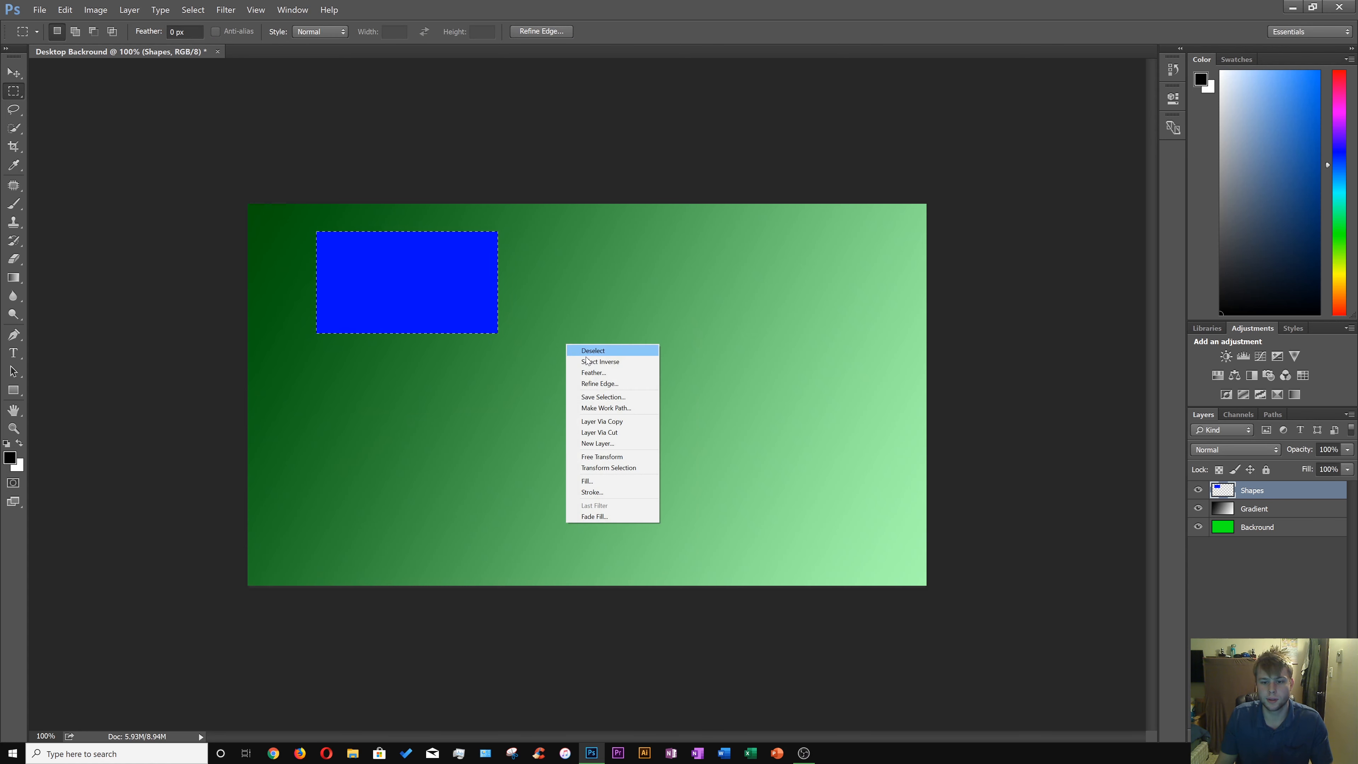
left_click(499, 465)
right_click(470, 439)
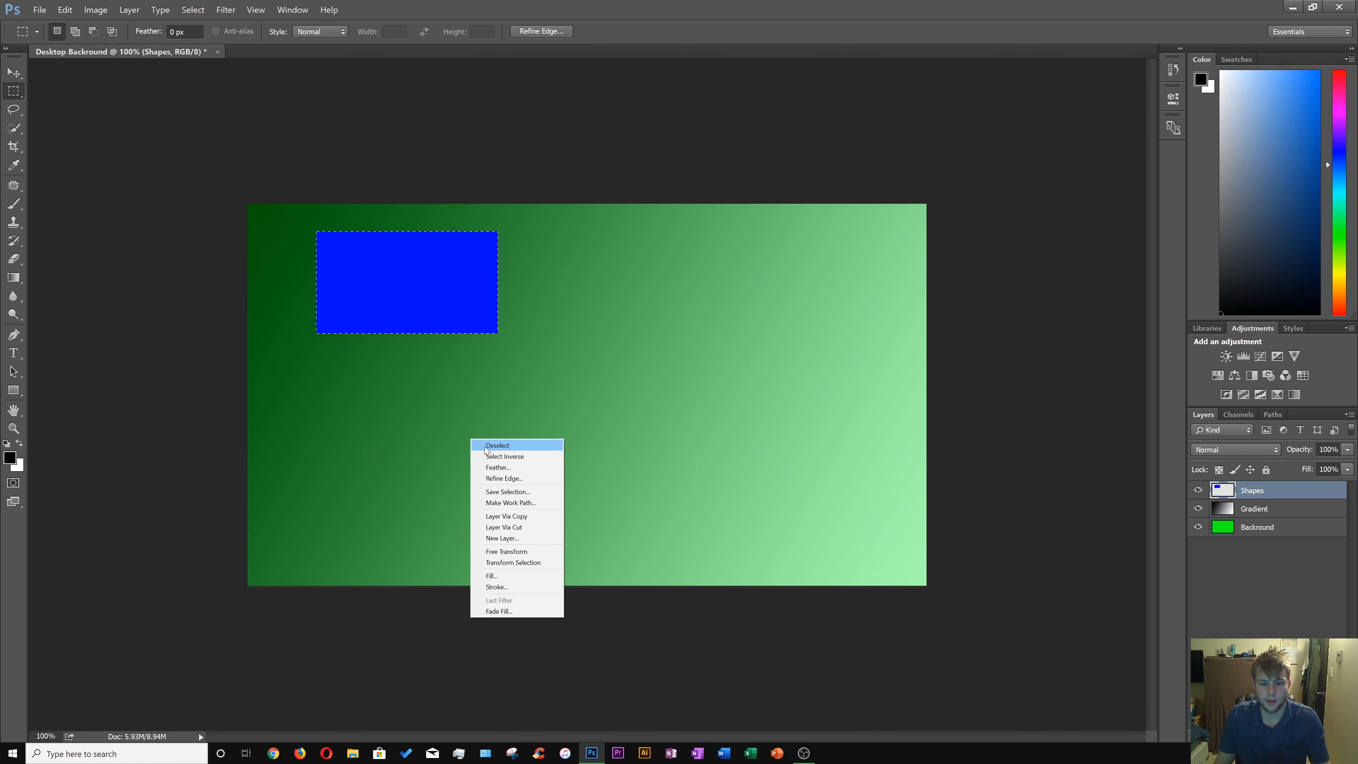
left_click(484, 445)
Draw a circular selection with the Elliptical Marquee Tool and move it to the upper-right part of the canvas.
right_click(20, 99)
left_click(64, 102)
left_click_drag(545, 401, 672, 534)
left_click_drag(626, 462, 722, 323)
Fill the circular selection with the yellow custom pattern.
right_click(722, 323)
left_click(747, 464)
left_click(357, 304)
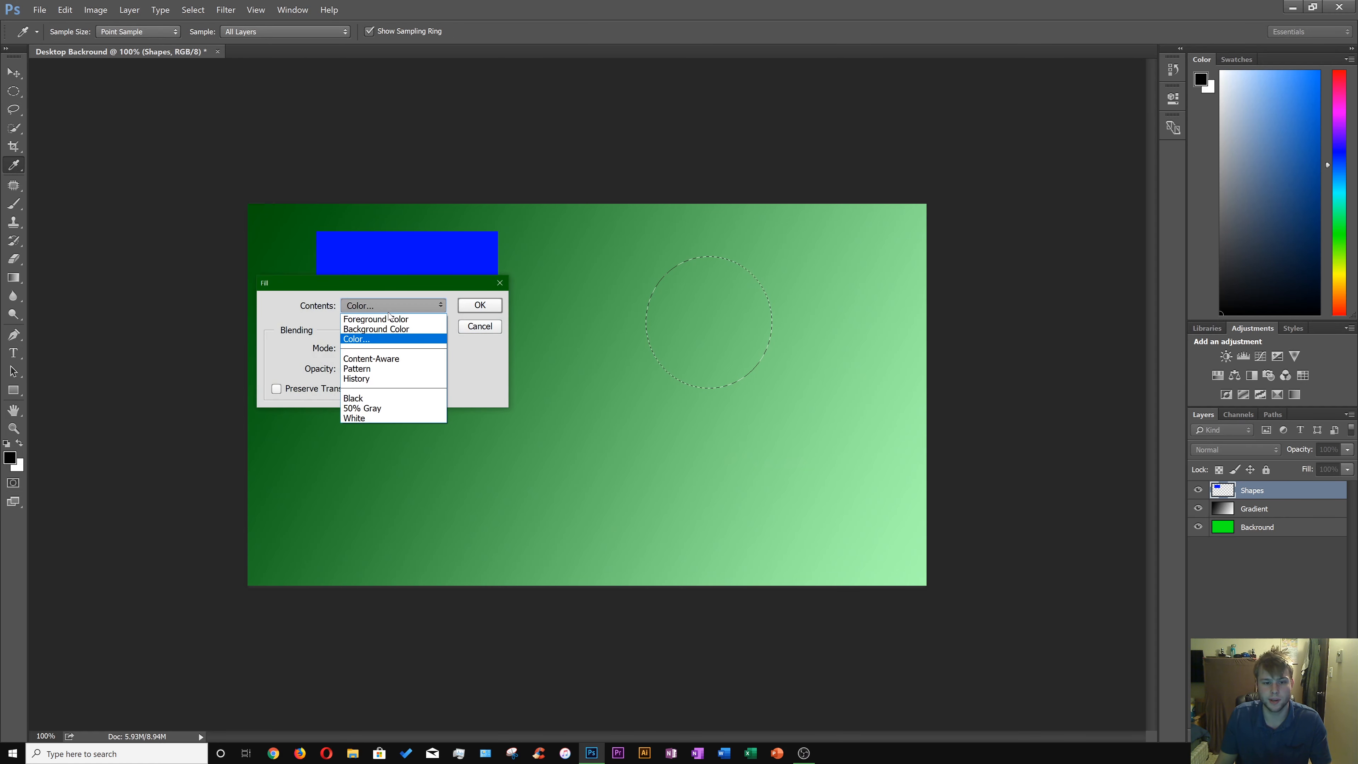
left_click(404, 367)
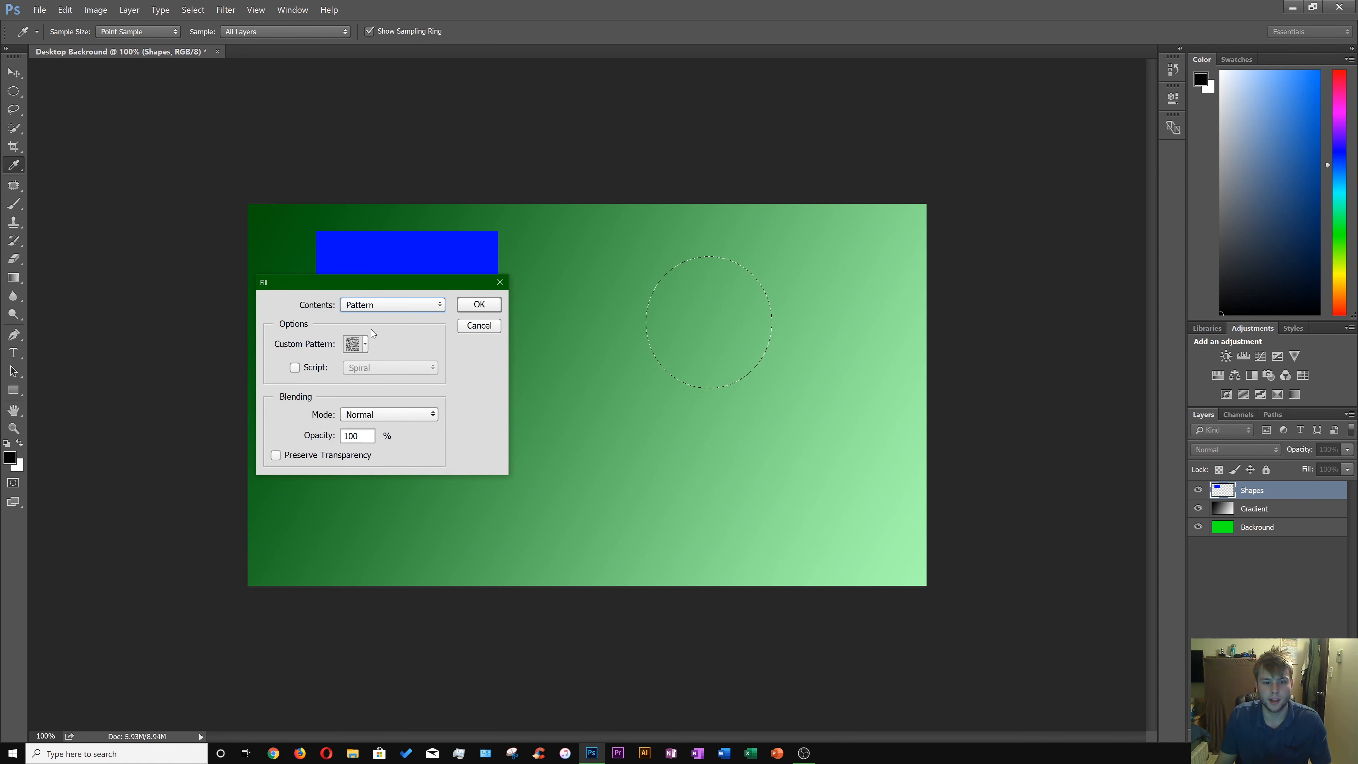
left_click(365, 344)
left_click(307, 425)
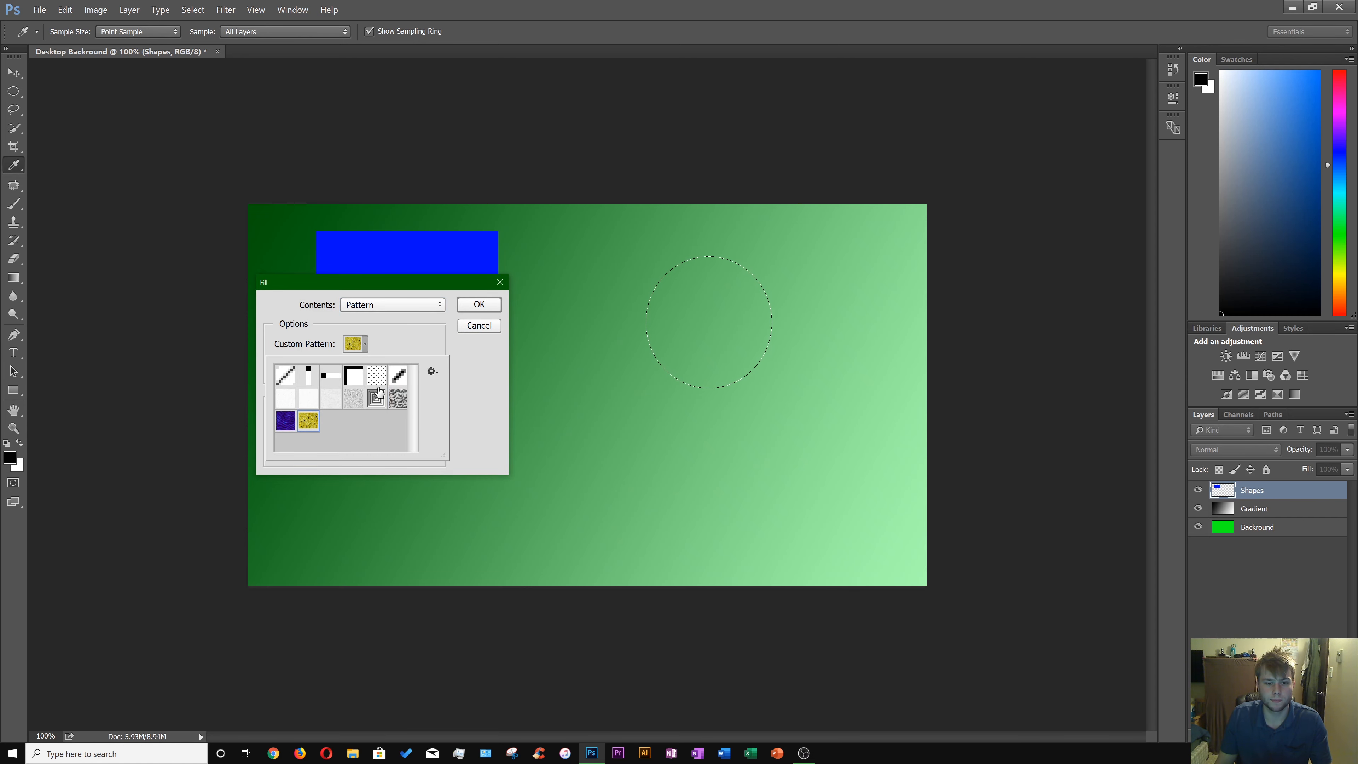
left_click(478, 305)
left_click(624, 439)
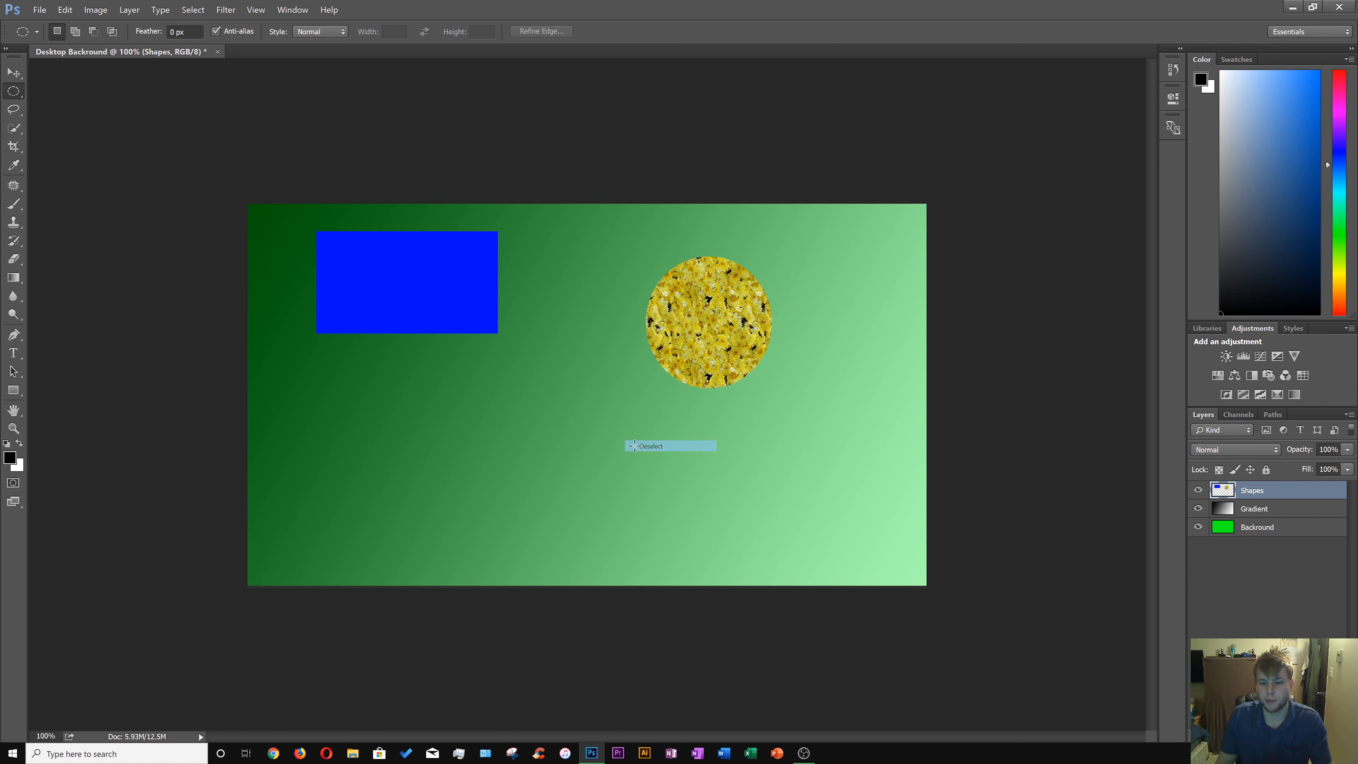
Make a single-row selection across the canvas at about mid-height with the Single Row Marquee Tool.
right_click(14, 91)
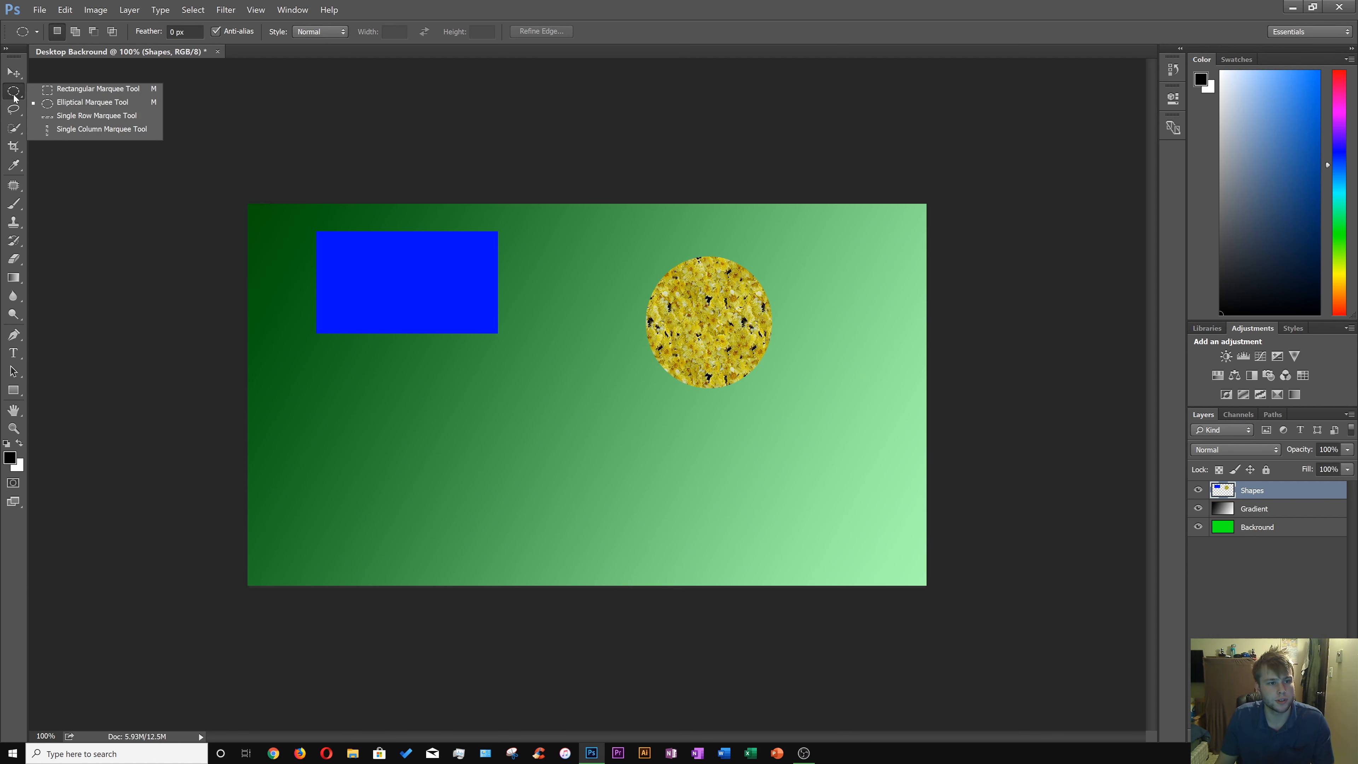
left_click(80, 118)
left_click_drag(241, 386, 580, 442)
Fill the single-row selection with a blue color and deselect it.
right_click(581, 450)
left_click(602, 587)
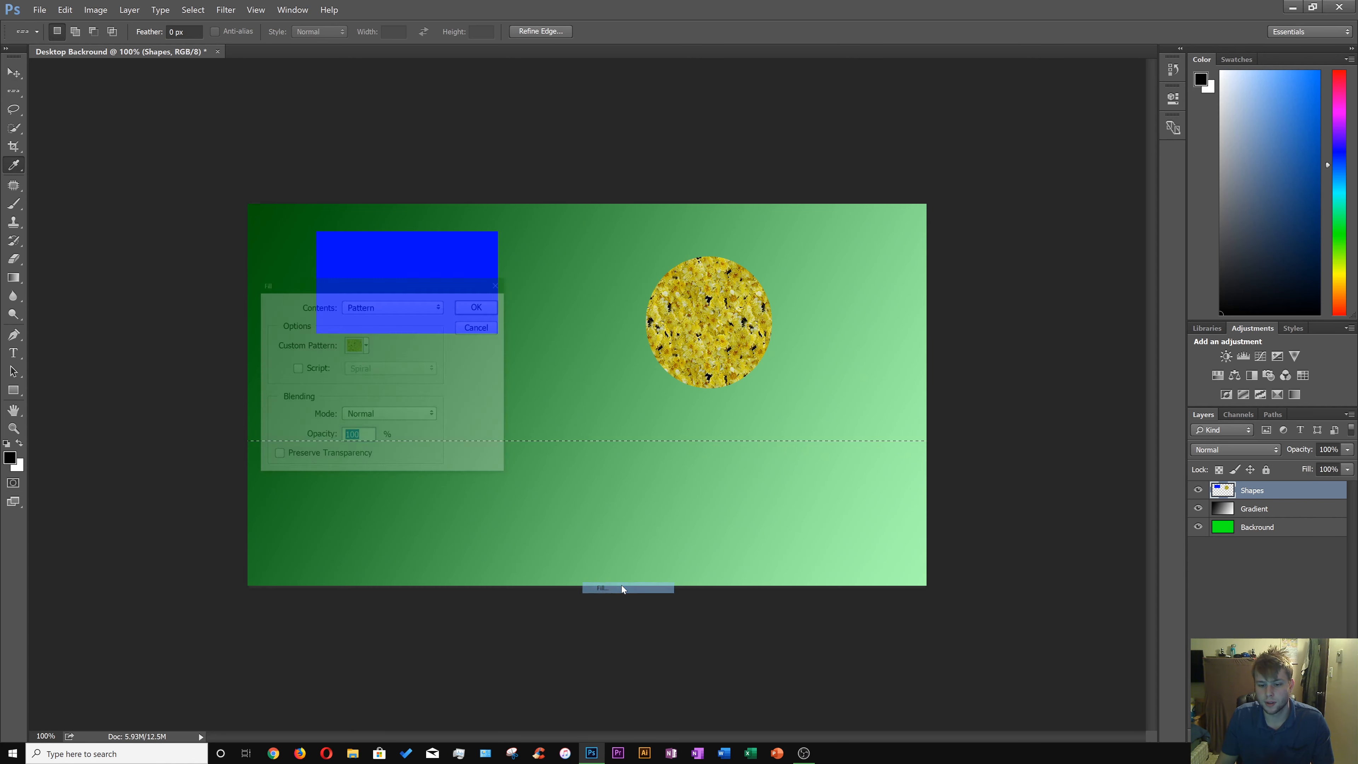
left_click(393, 305)
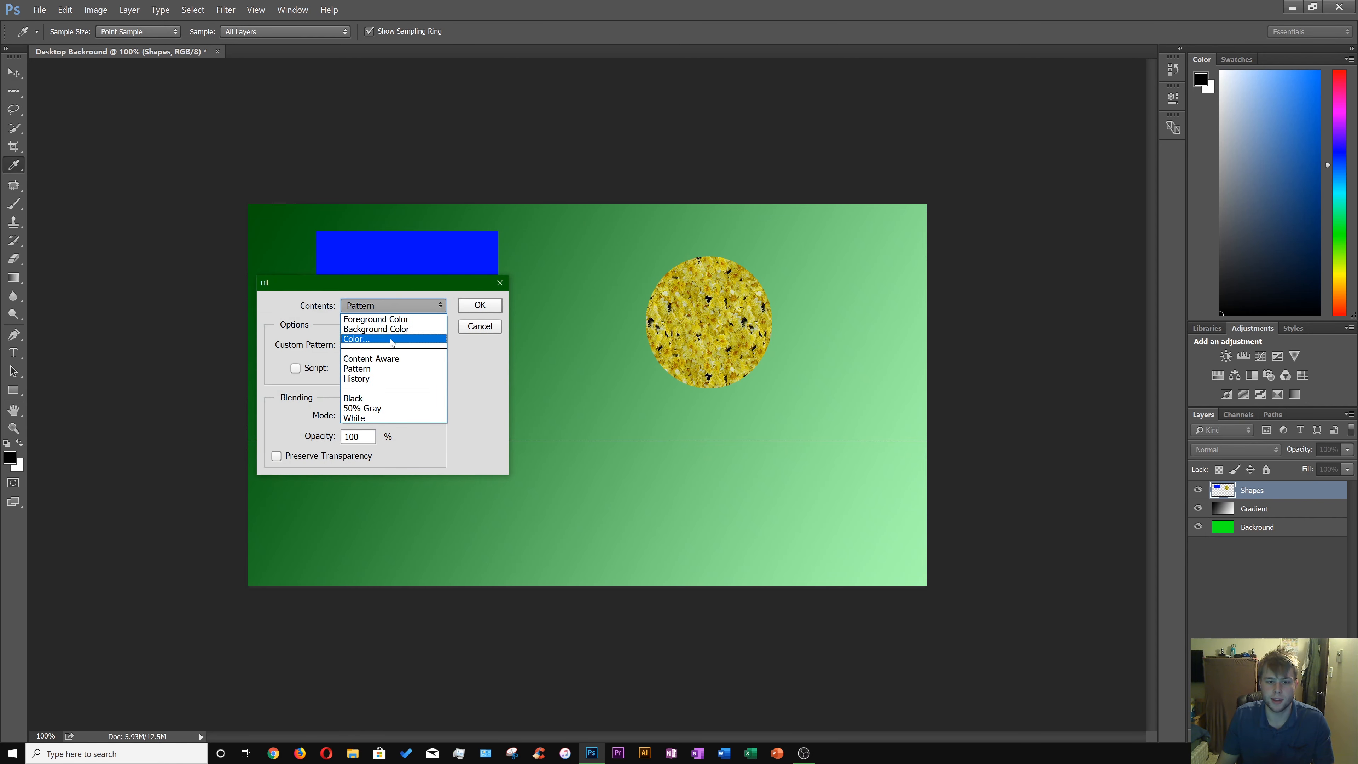
left_click(391, 340)
left_click_drag(489, 427, 502, 392)
left_click(629, 347)
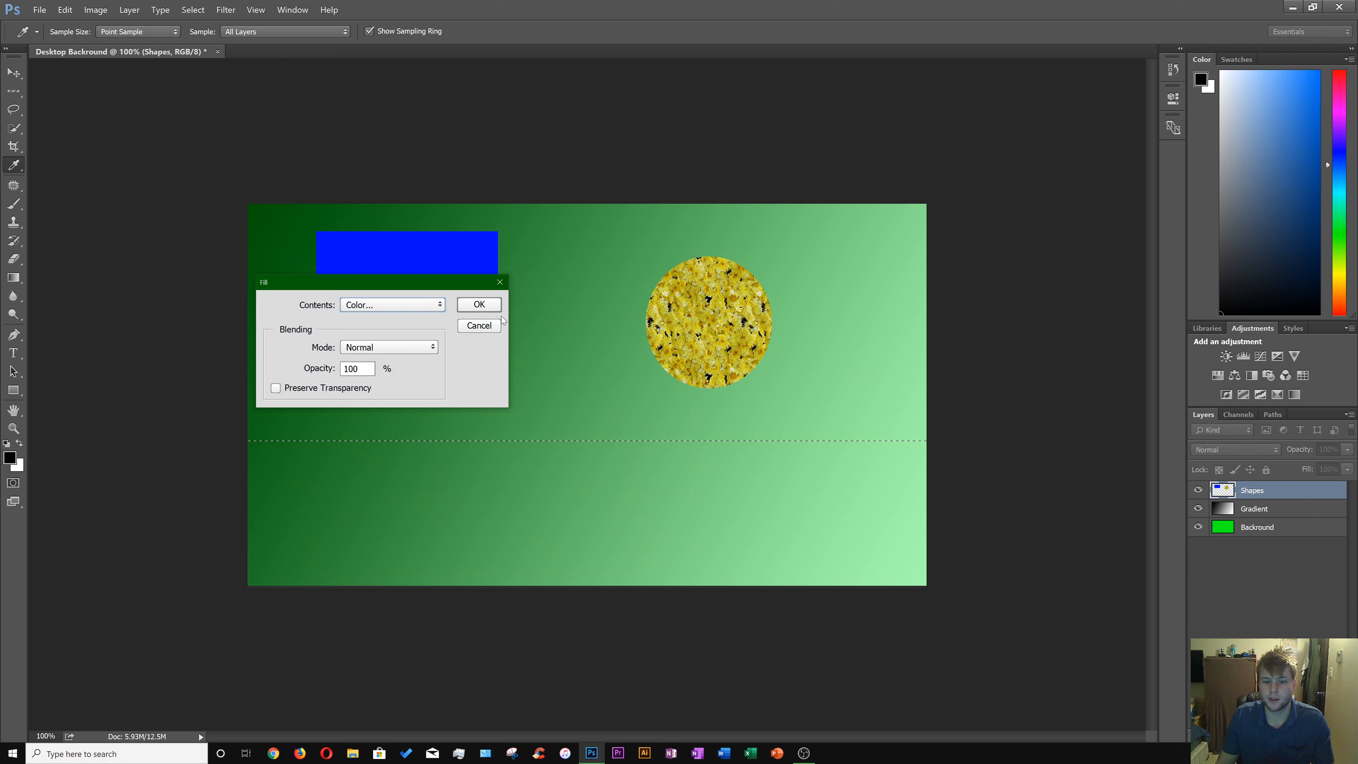
left_click(479, 305)
right_click(518, 453)
left_click(535, 462)
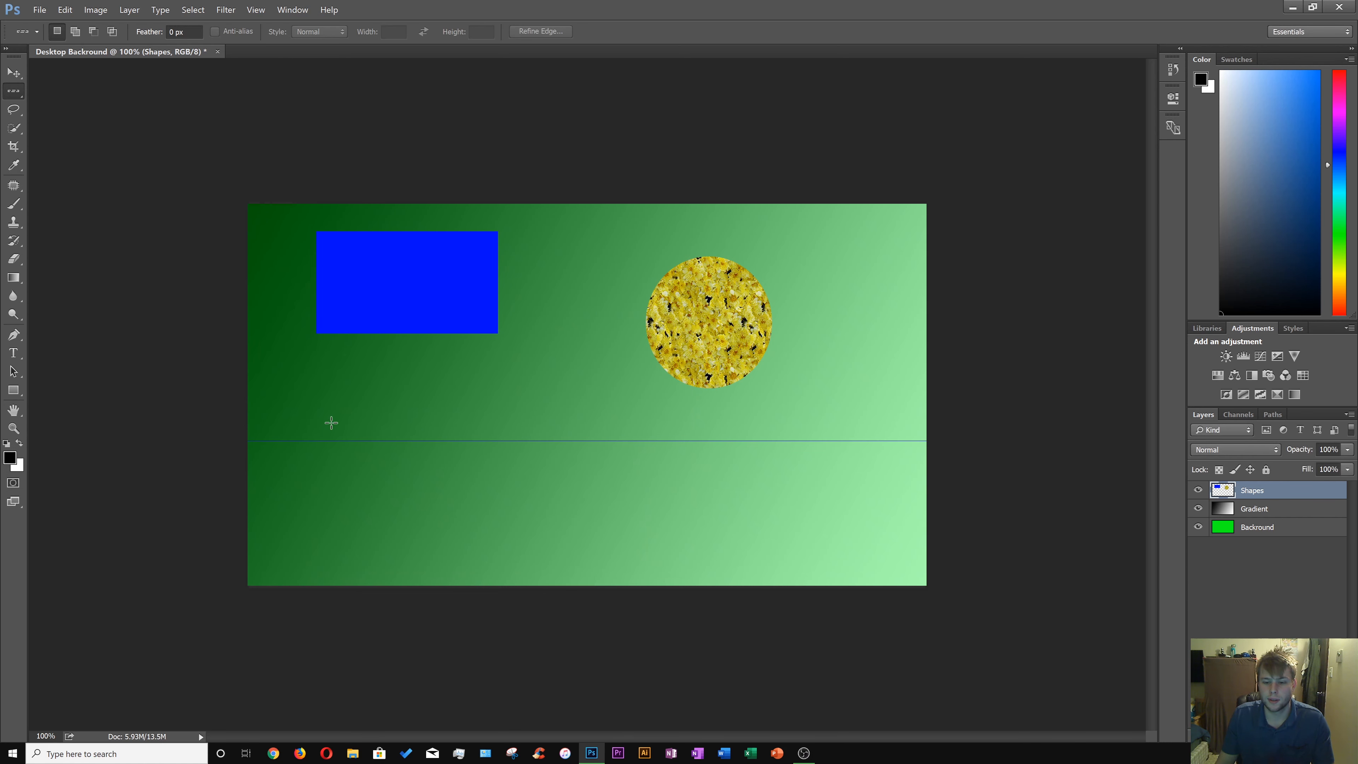
Draw a large freehand Lasso selection below the circle, spanning from the canvas middle to the right side.
left_click(13, 109)
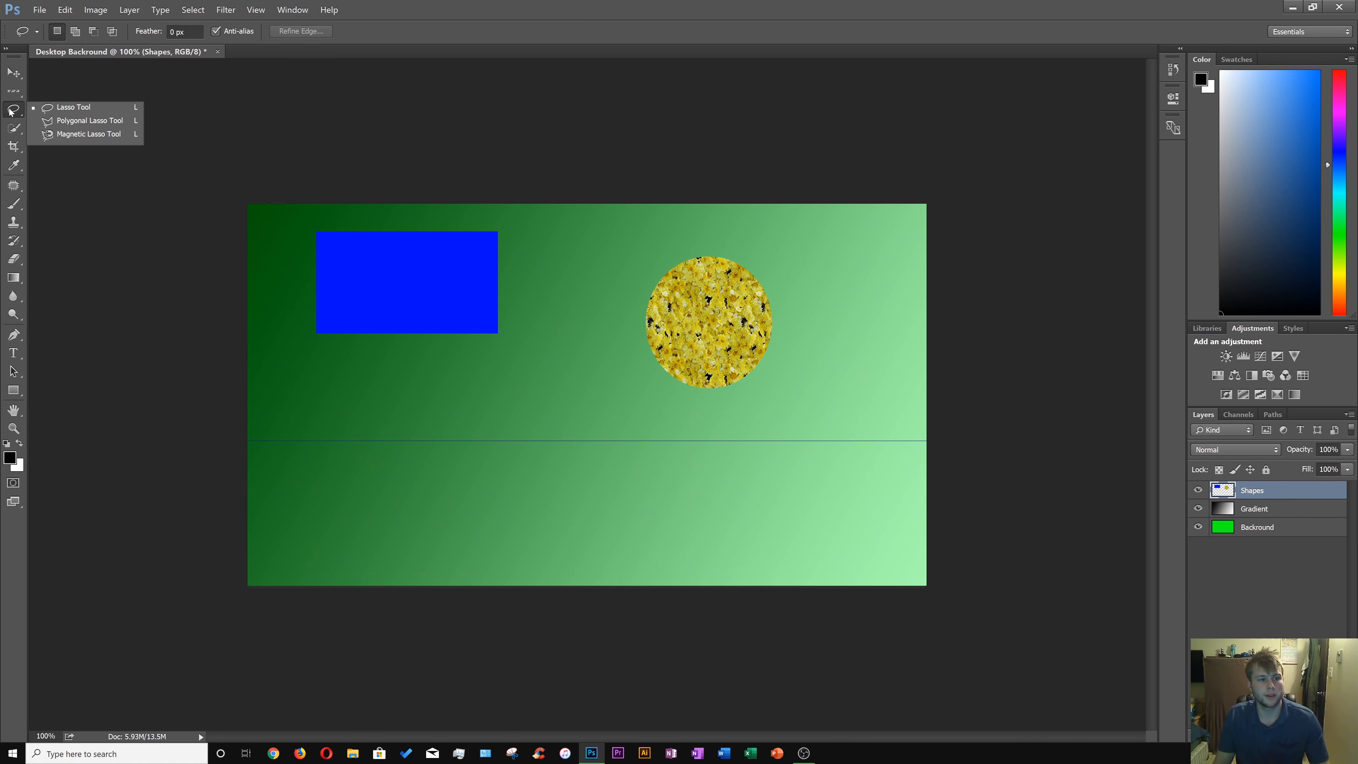
left_click(69, 111)
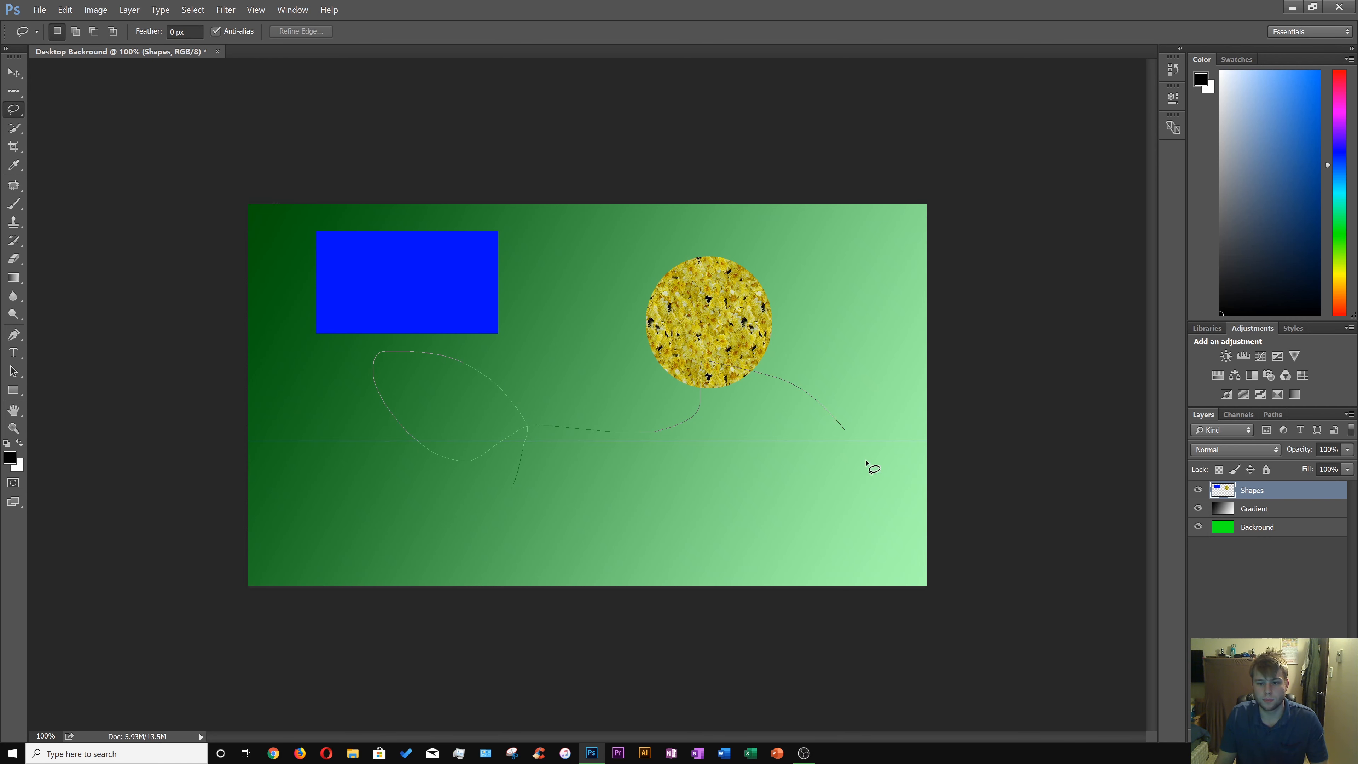
mouse_move(866, 461)
left_mouse_down()
mouse_move(677, 529)
mouse_move(493, 459)
left_mouse_up()
Fill the lasso selection using Content-Aware and deselect it.
right_click(622, 471)
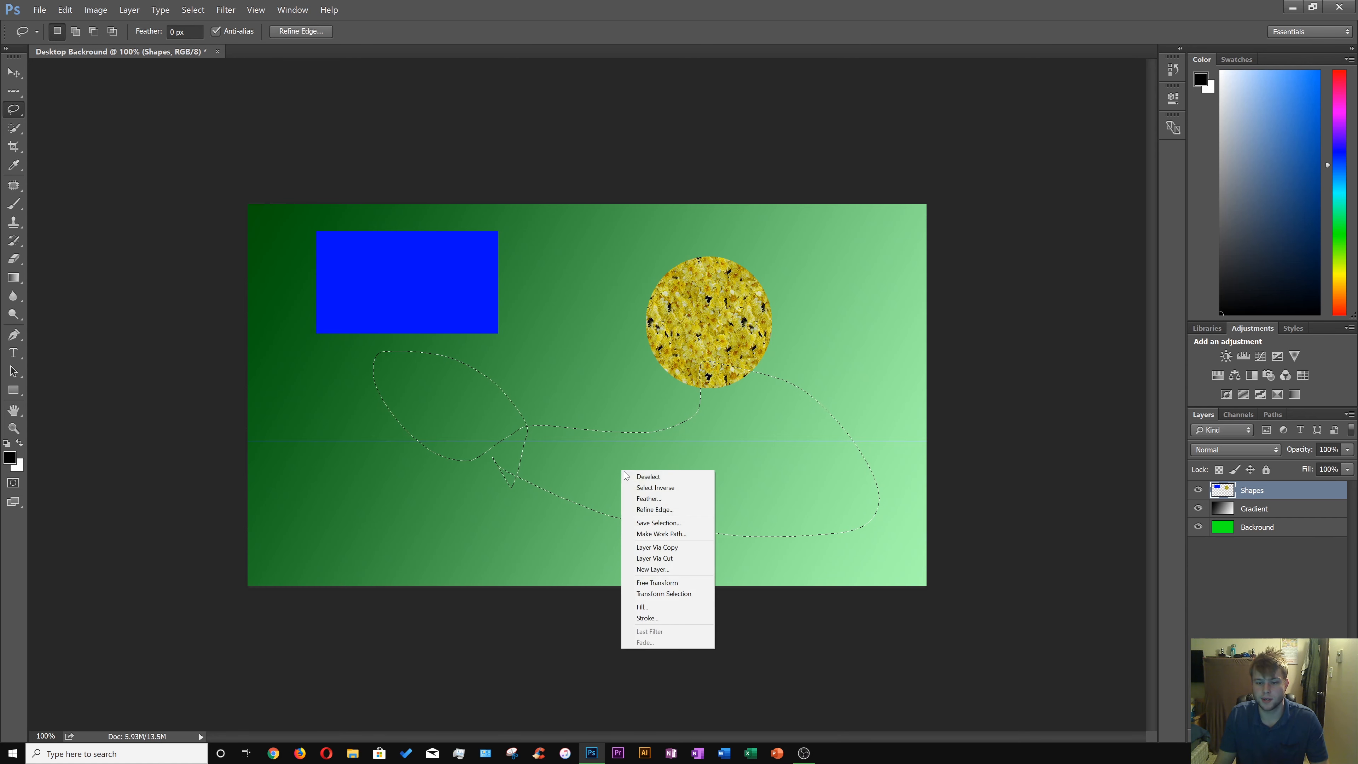
left_click(673, 609)
left_click(398, 306)
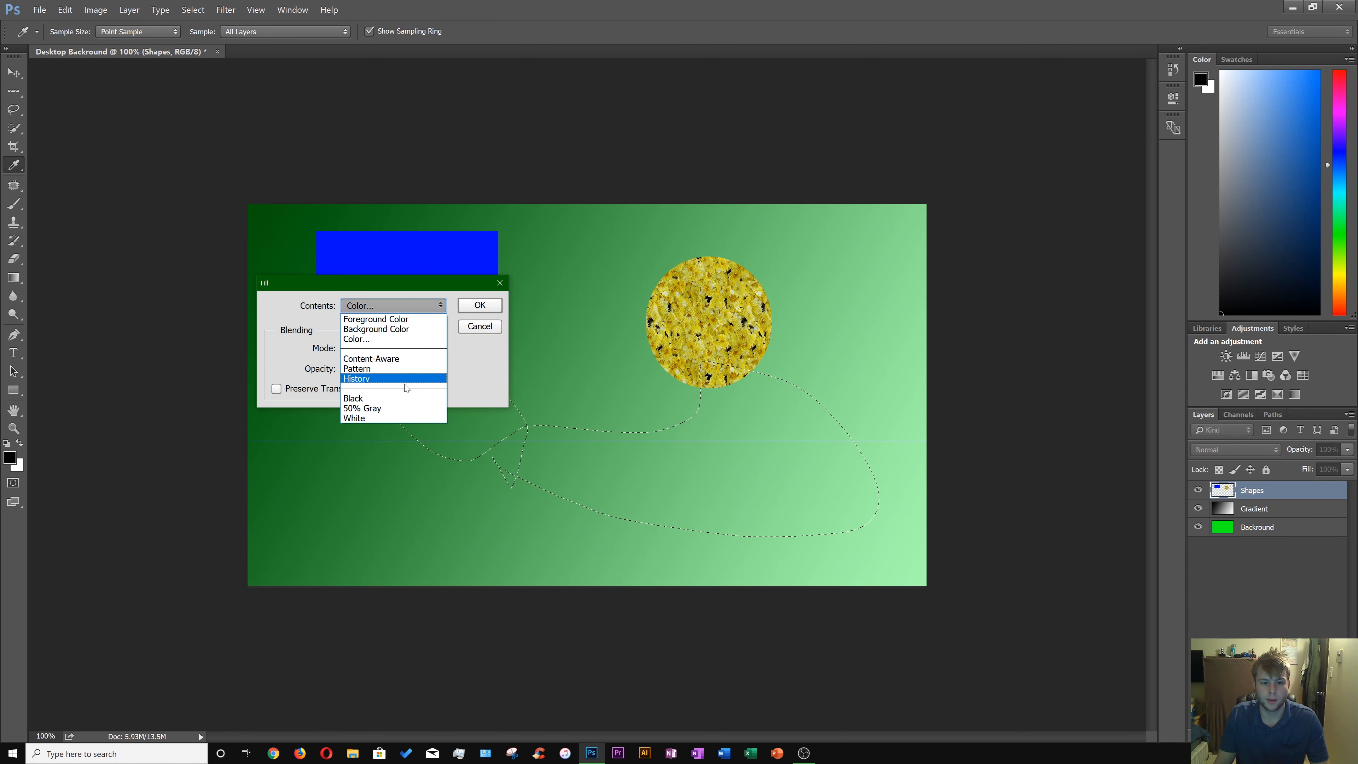
left_click(402, 359)
left_click(479, 305)
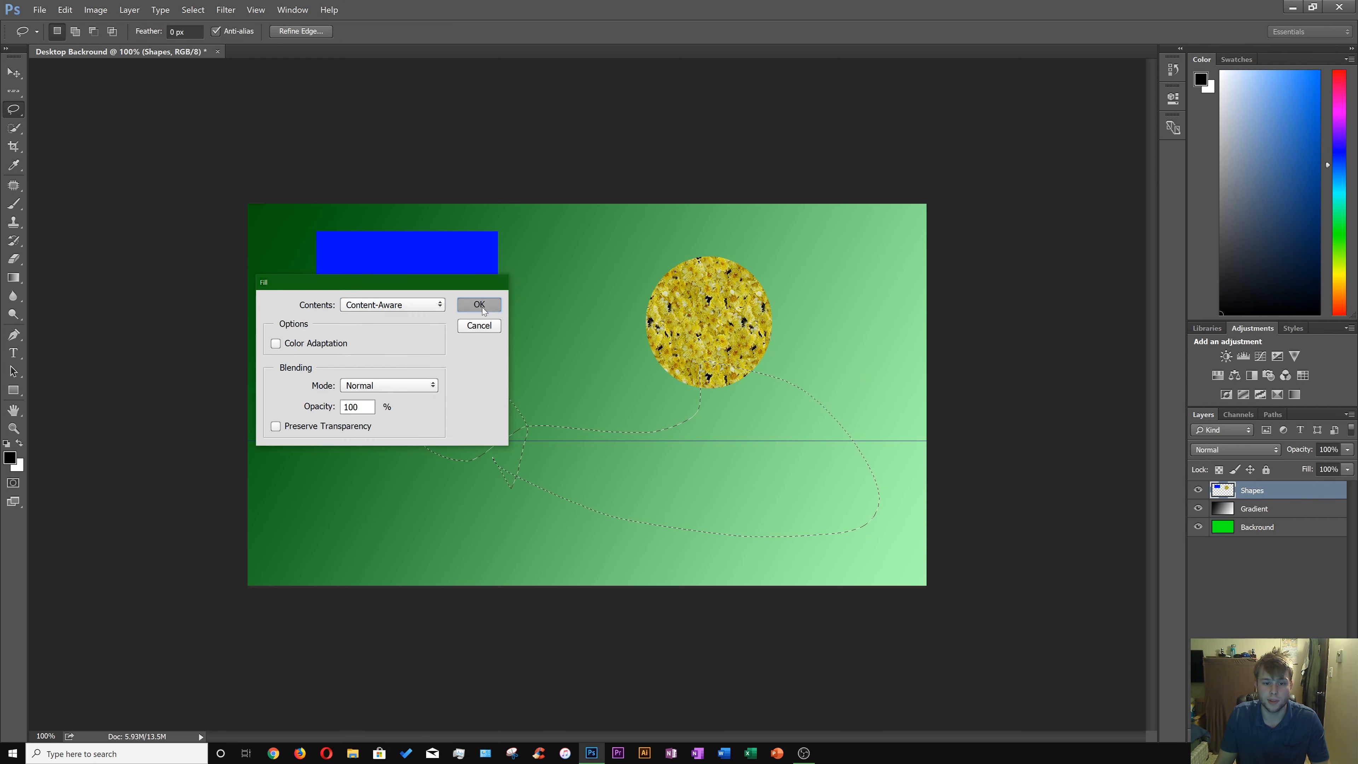
left_click(518, 453)
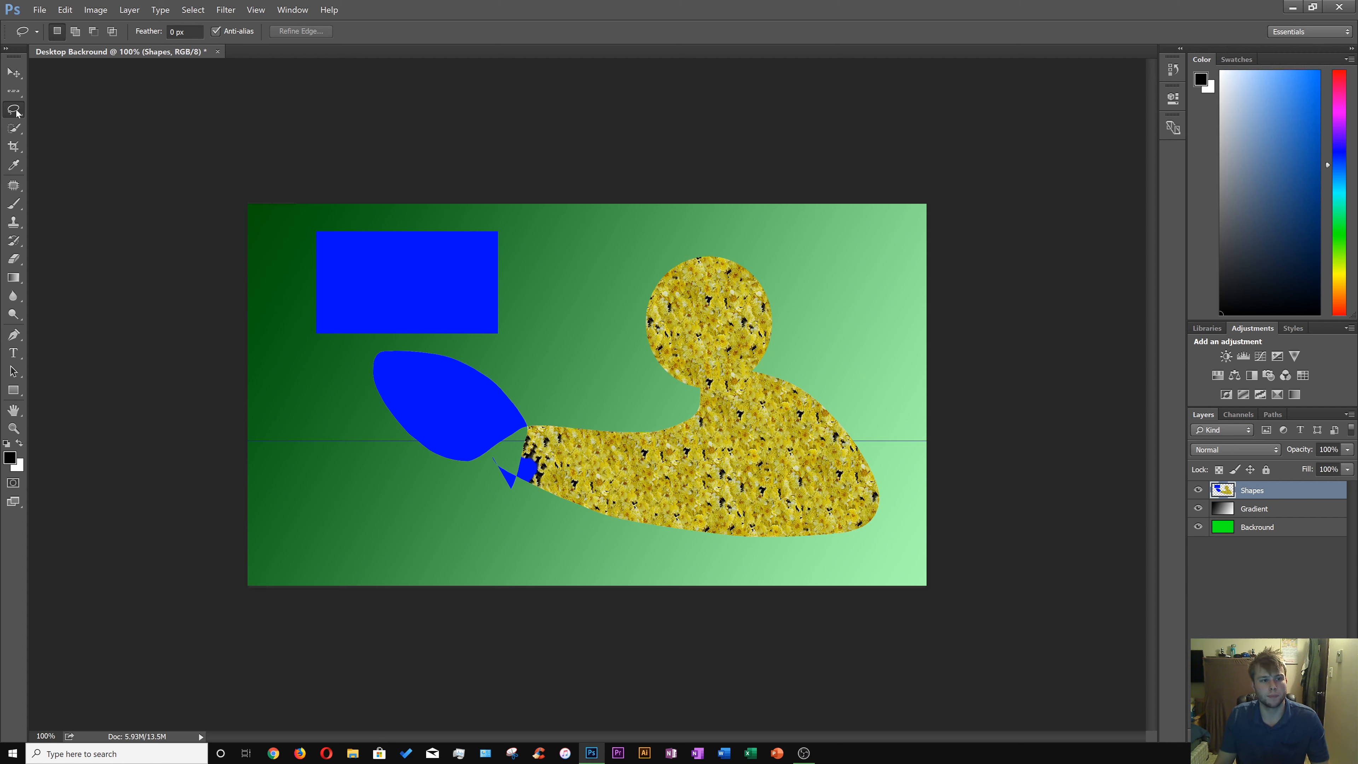
Draw a lasso selection overlapping the blue leaf shape and extending below it on the left.
left_click(65, 9)
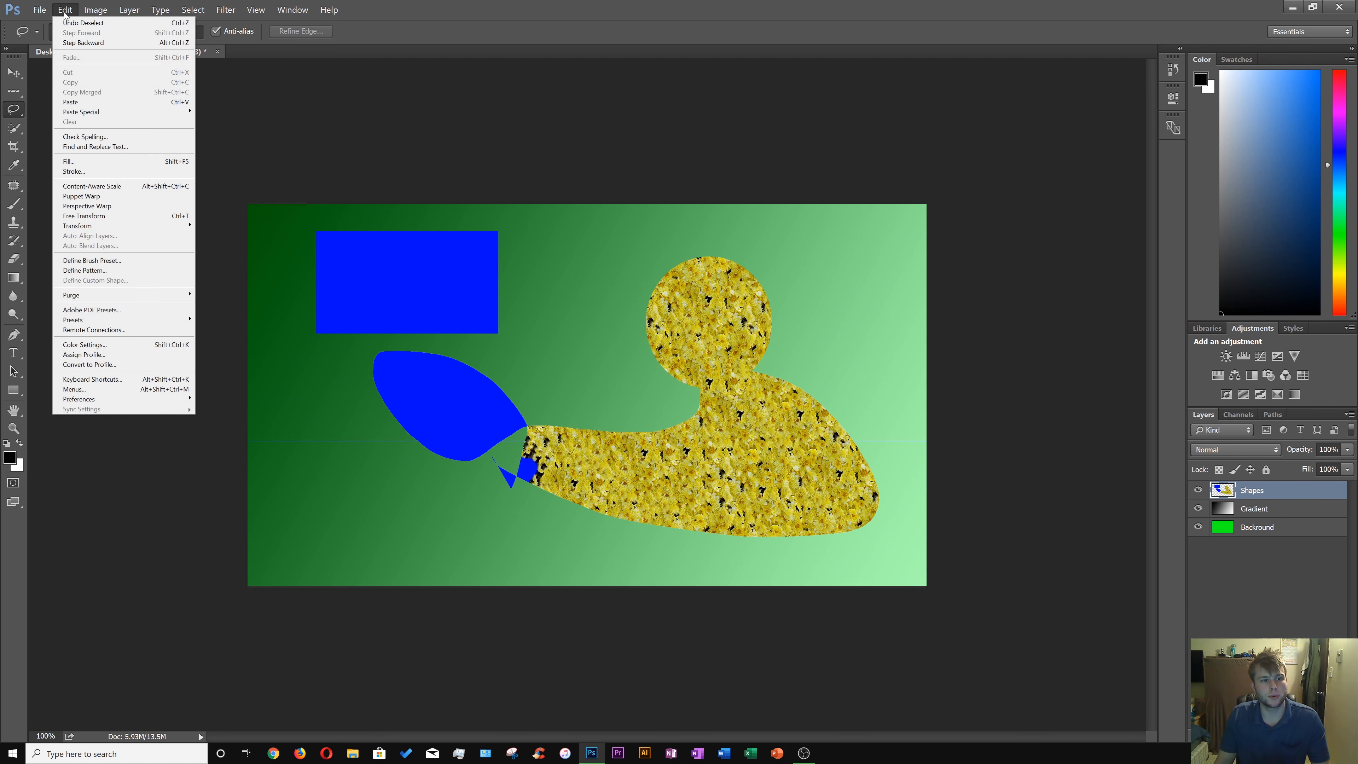
left_click(72, 9)
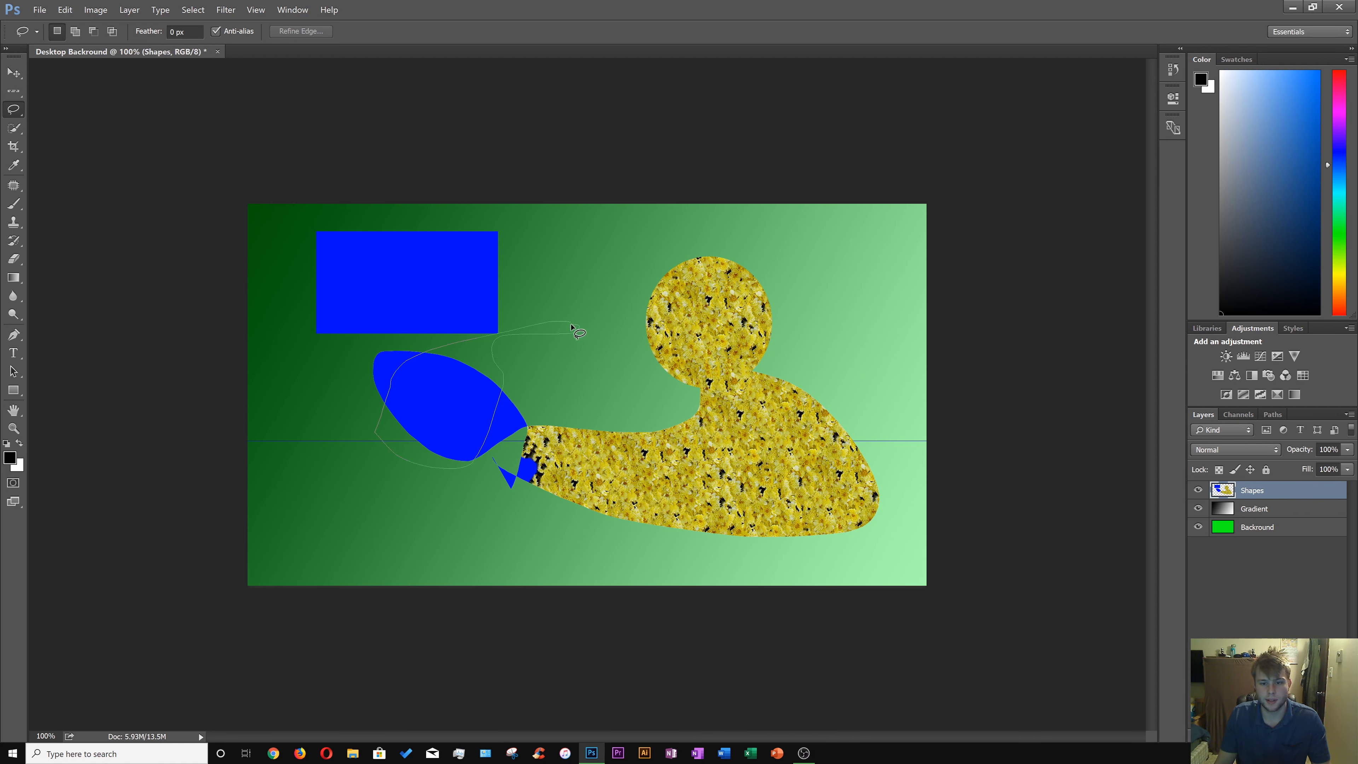
left_click_drag(571, 325, 570, 324)
left_click_drag(440, 384, 382, 463)
Fill the lasso selection with a red color chosen in the color picker.
right_click(382, 463)
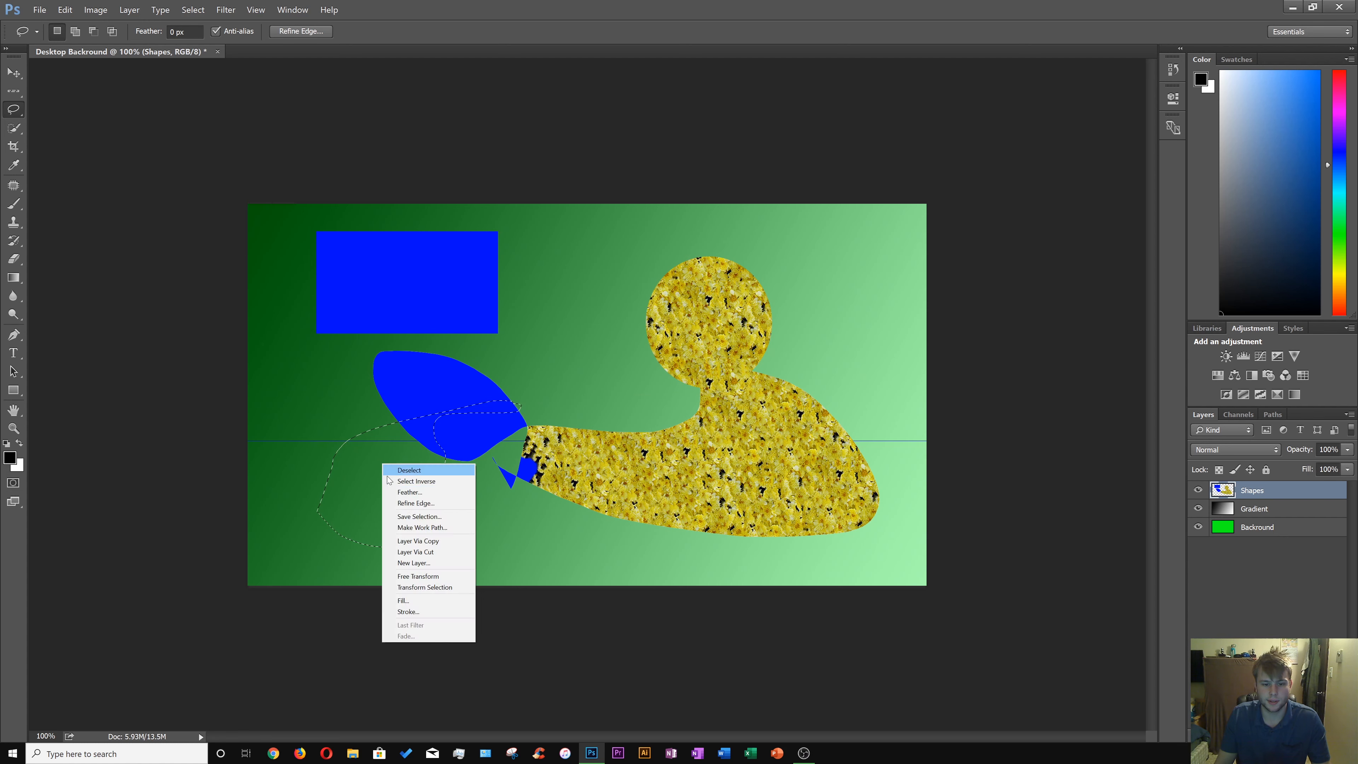
left_click(403, 603)
left_click(405, 309)
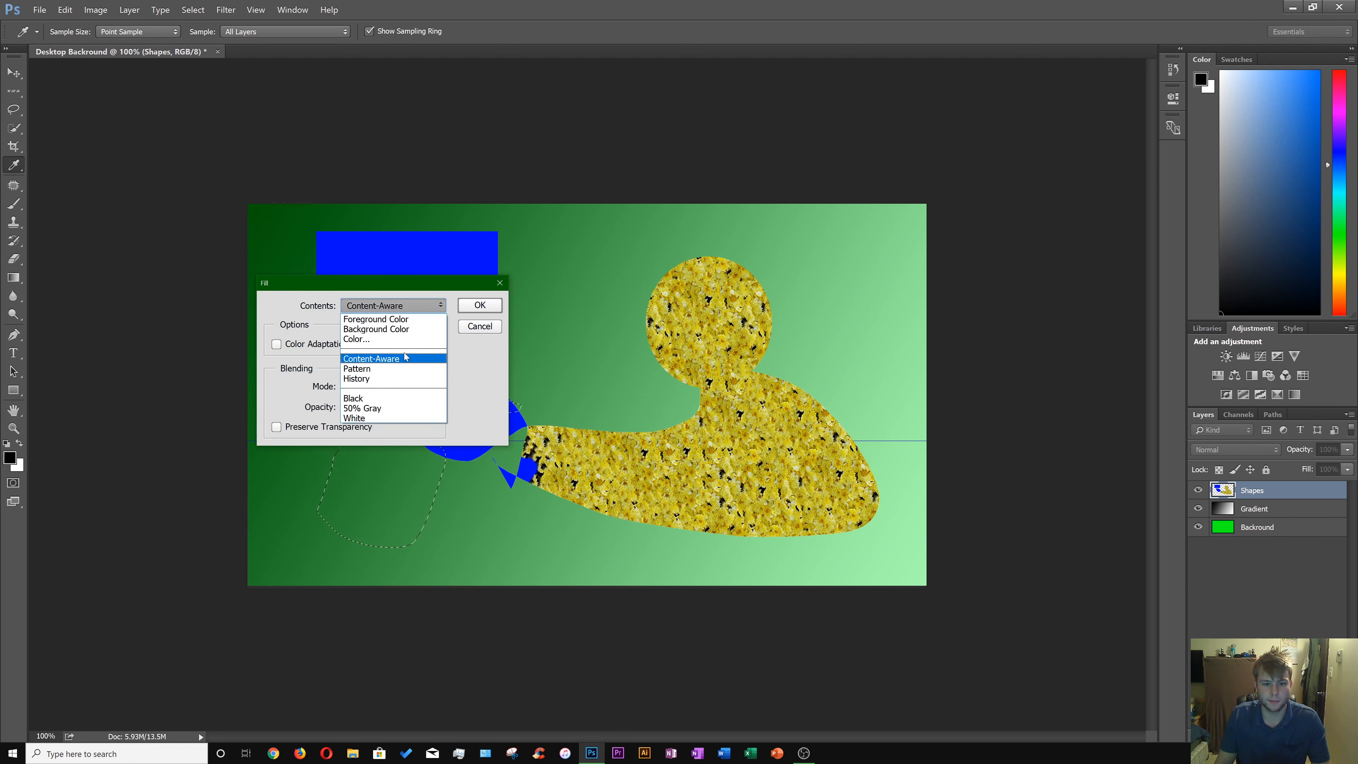
left_click(390, 340)
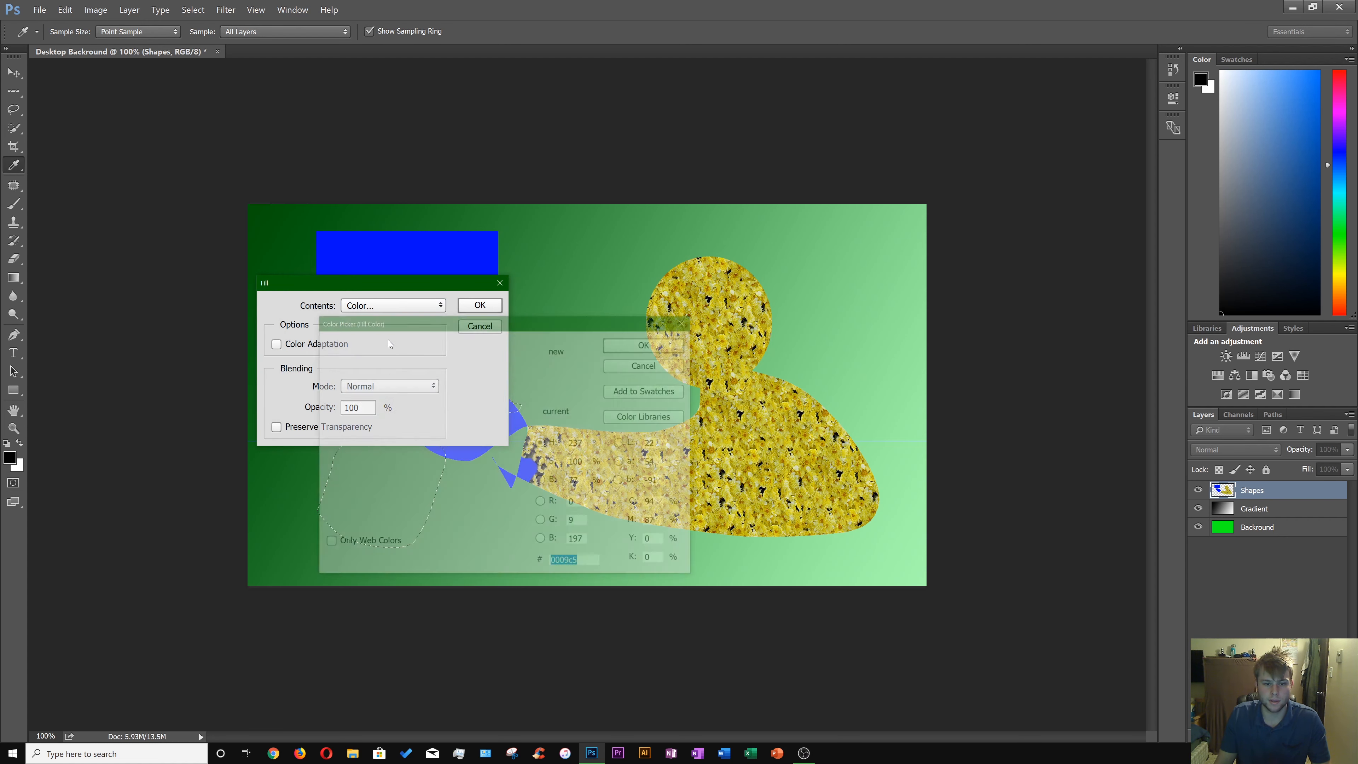
left_click(530, 470)
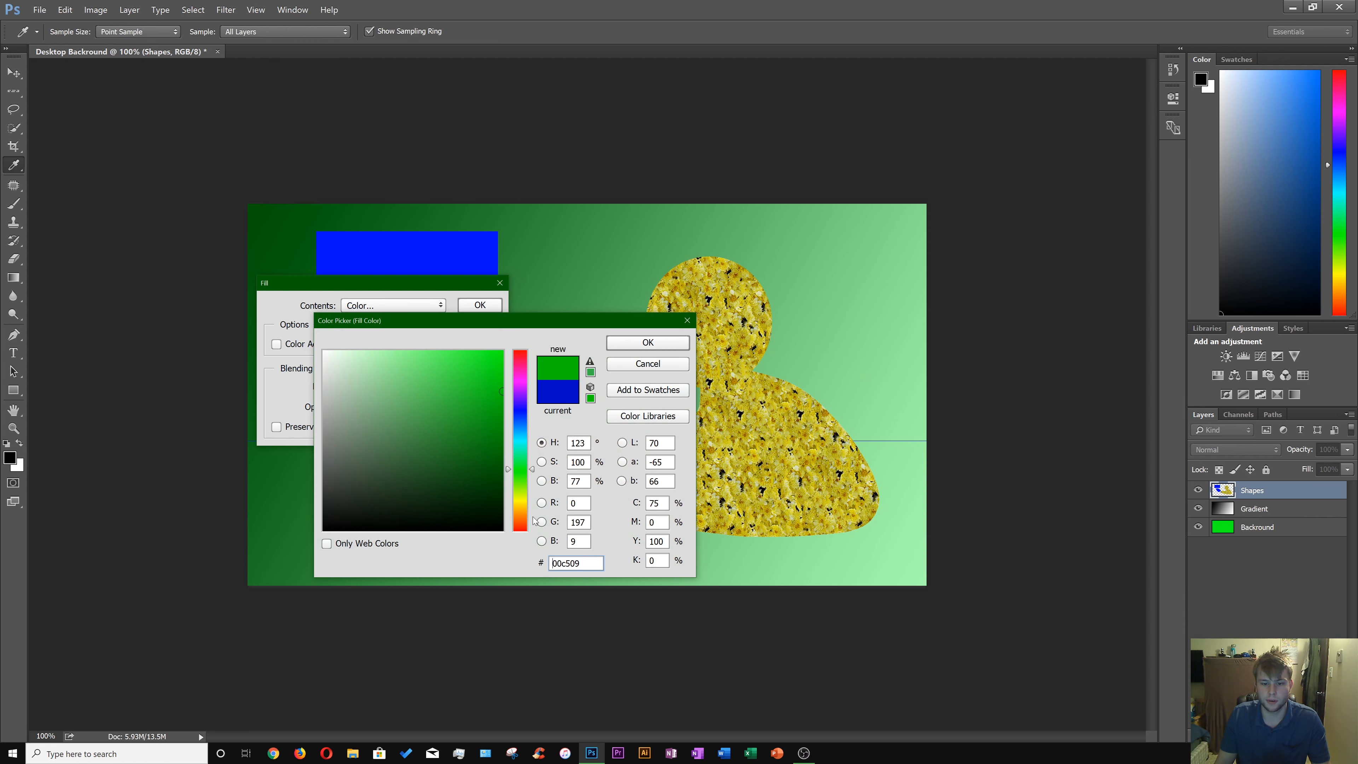
left_click_drag(523, 522, 523, 535)
left_click(648, 342)
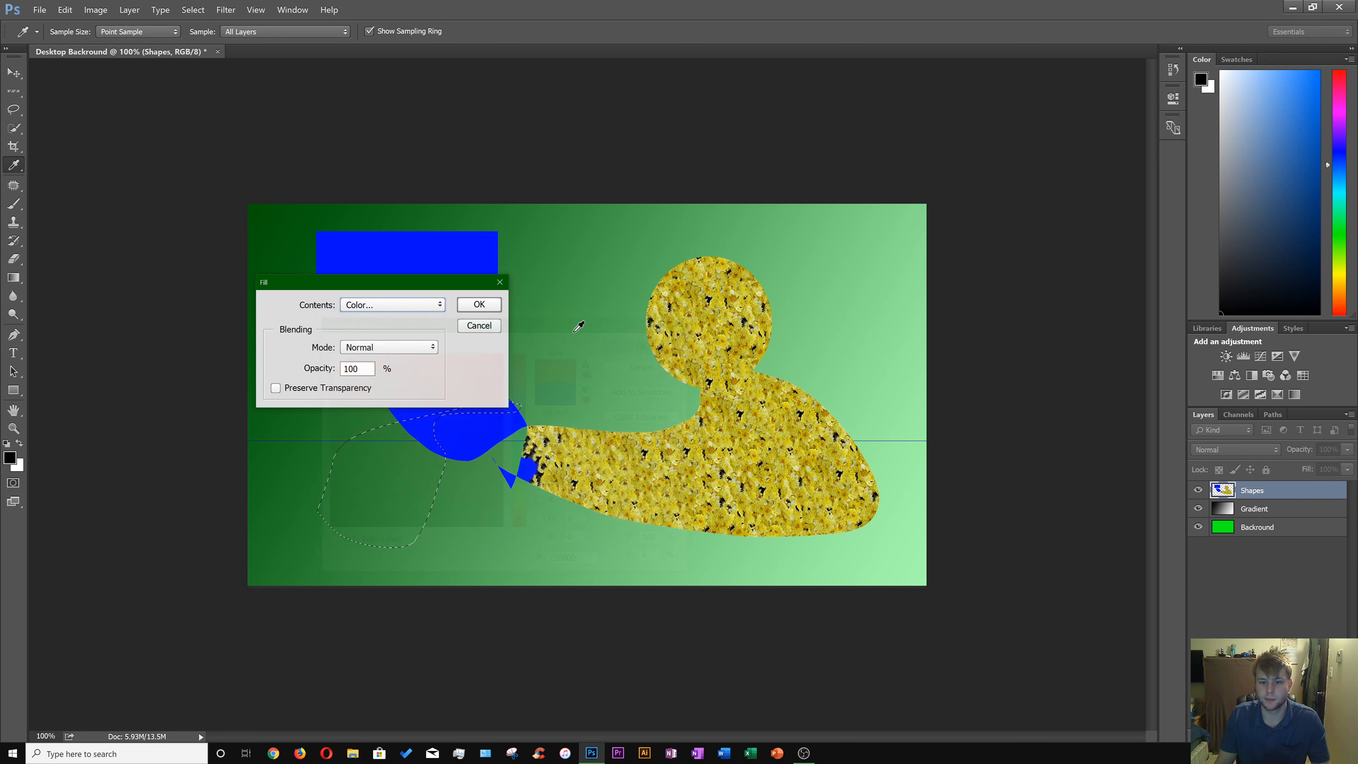
left_click(480, 305)
Reshape the selected red area with Transform Selection, narrowing and skewing it, and confirm the transform.
right_click(406, 503)
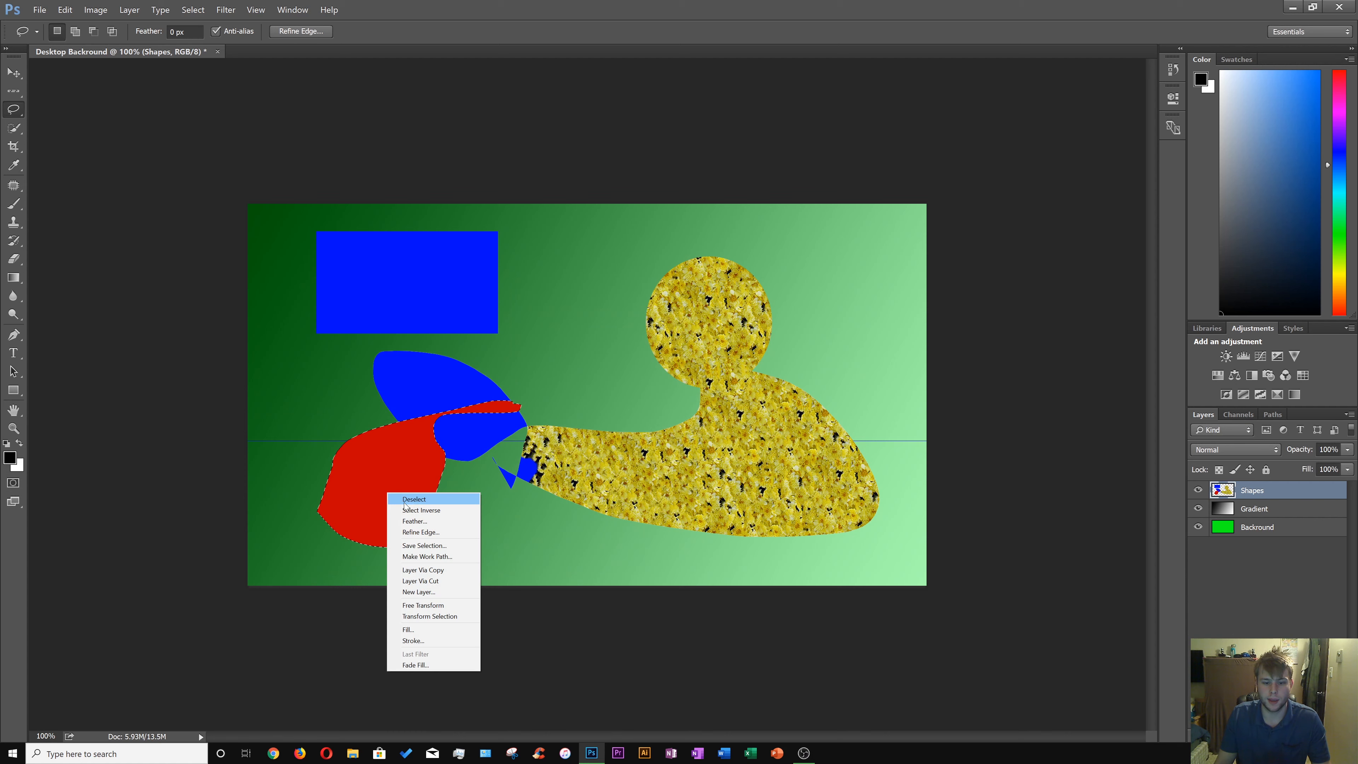
left_click(430, 607)
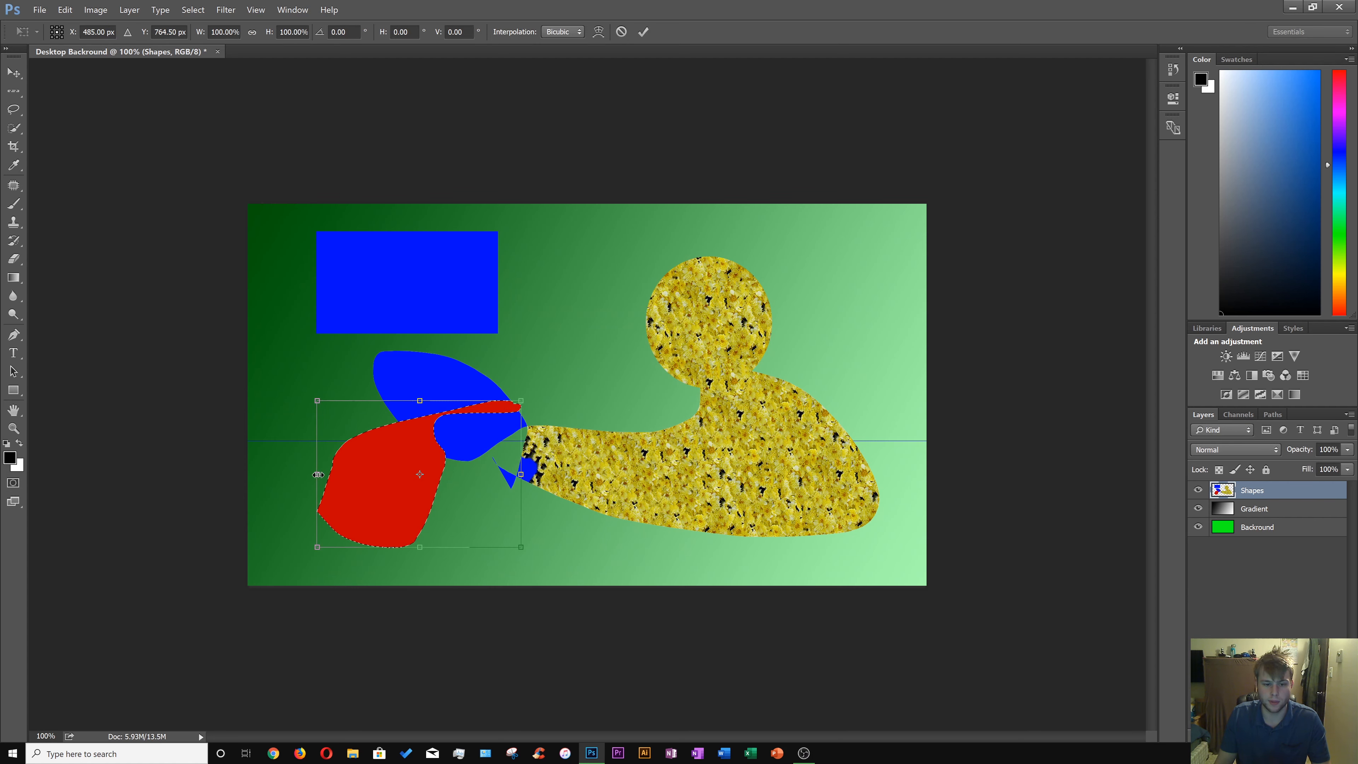
left_click_drag(318, 474, 398, 479)
left_click_drag(479, 498, 379, 475)
left_click_drag(295, 369, 507, 358)
key("Return")
key("m")
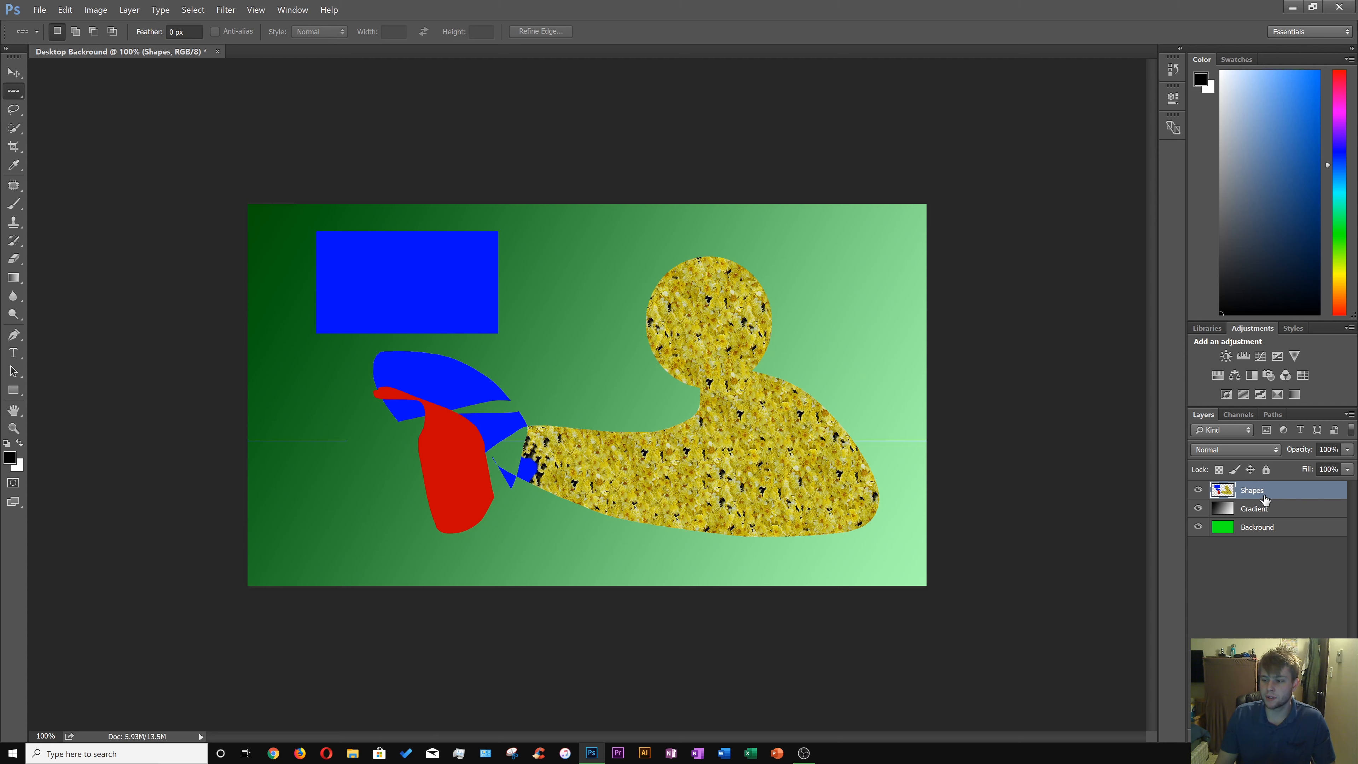
Open the Shapes layer's blending options and add Bevel & Emboss with depth 572% and size 98 px.
right_click(1251, 496)
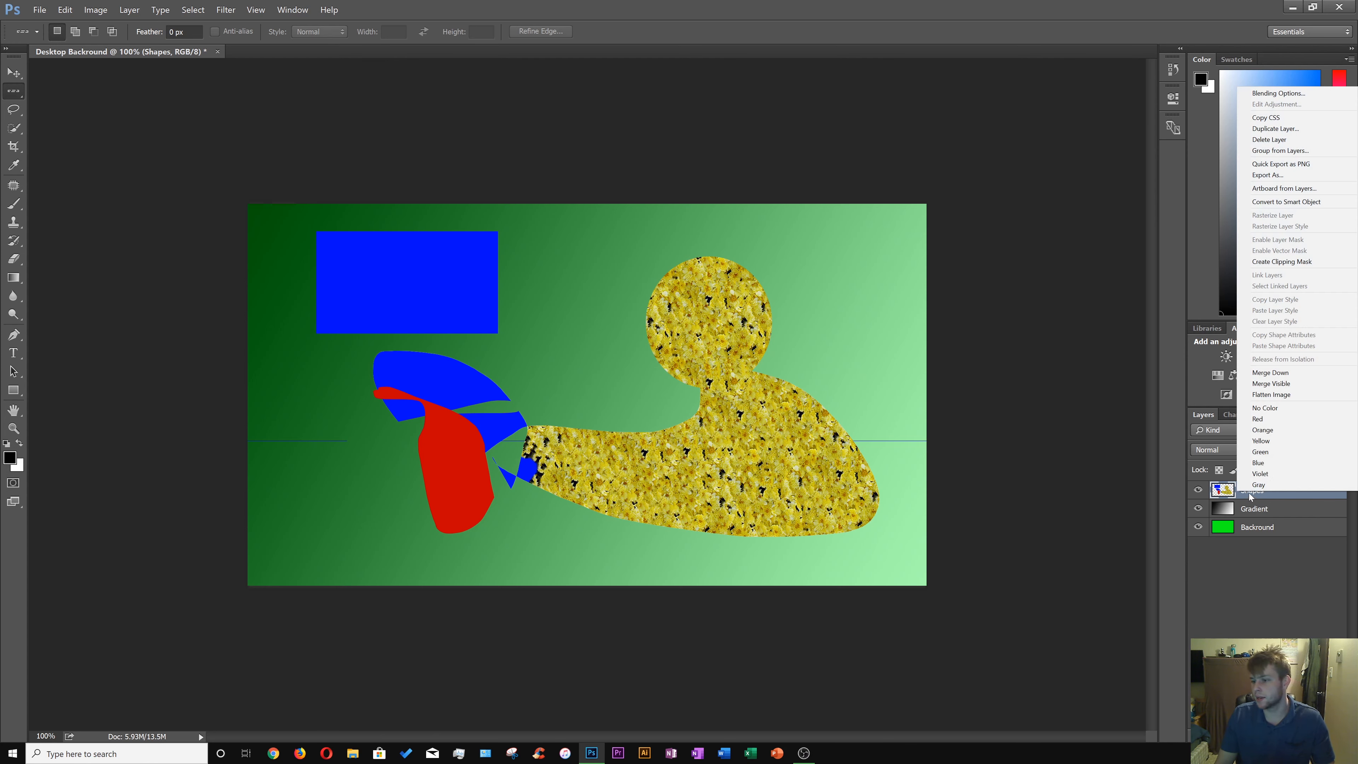
left_click(1278, 93)
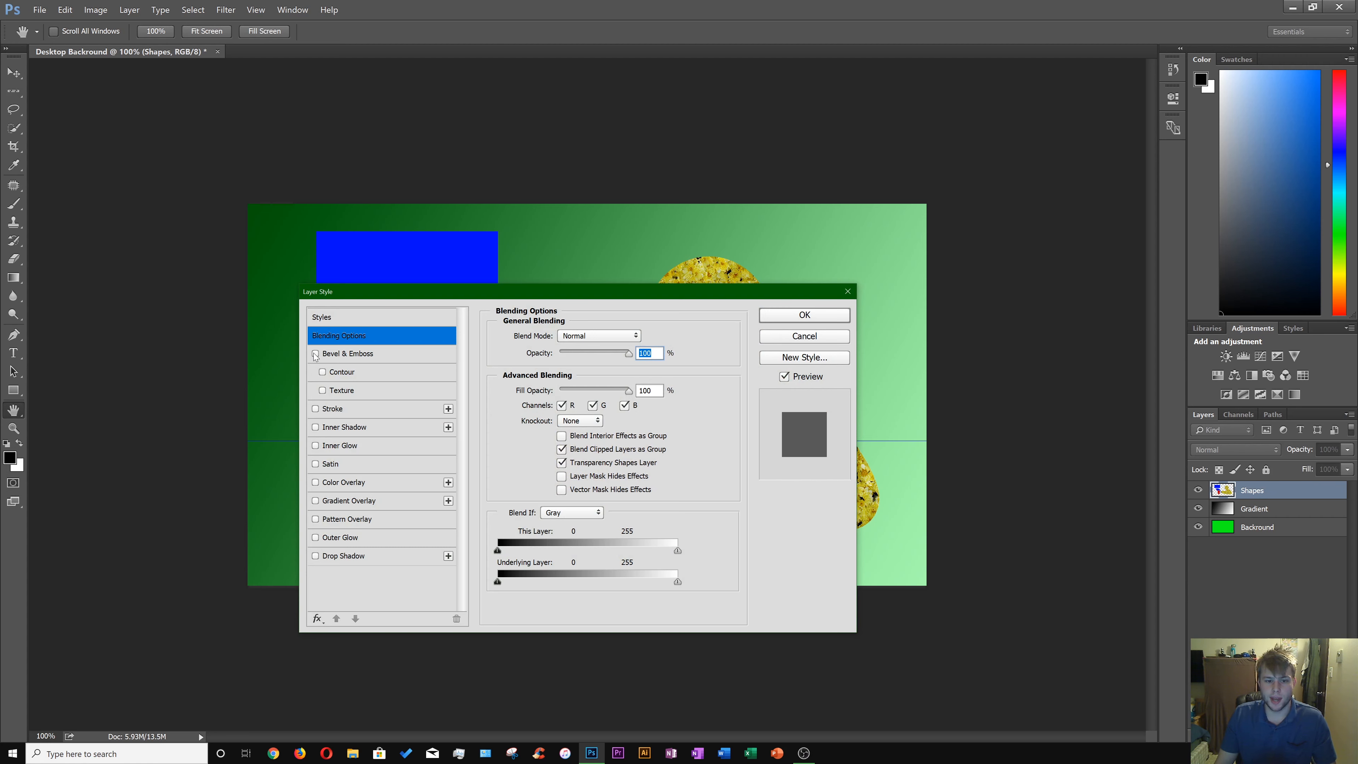
left_click(315, 354)
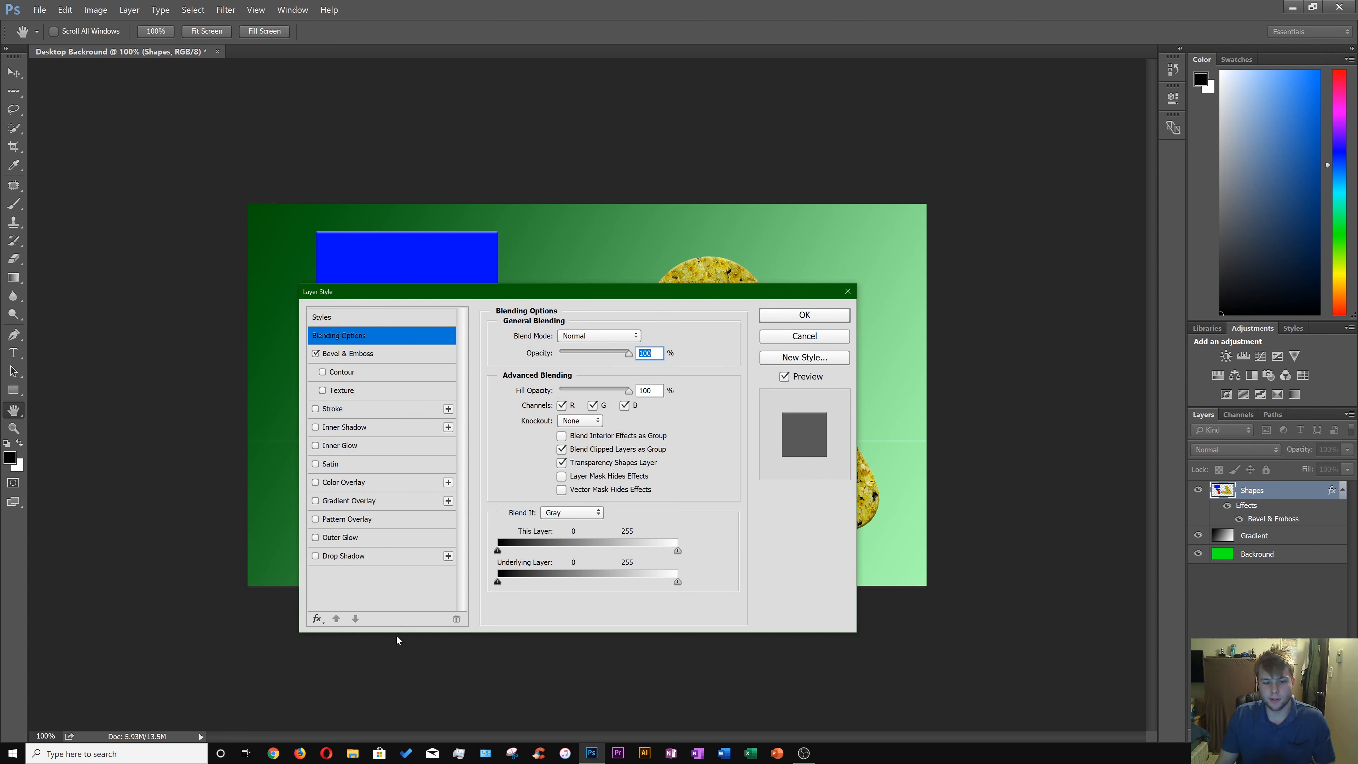
left_click(380, 355)
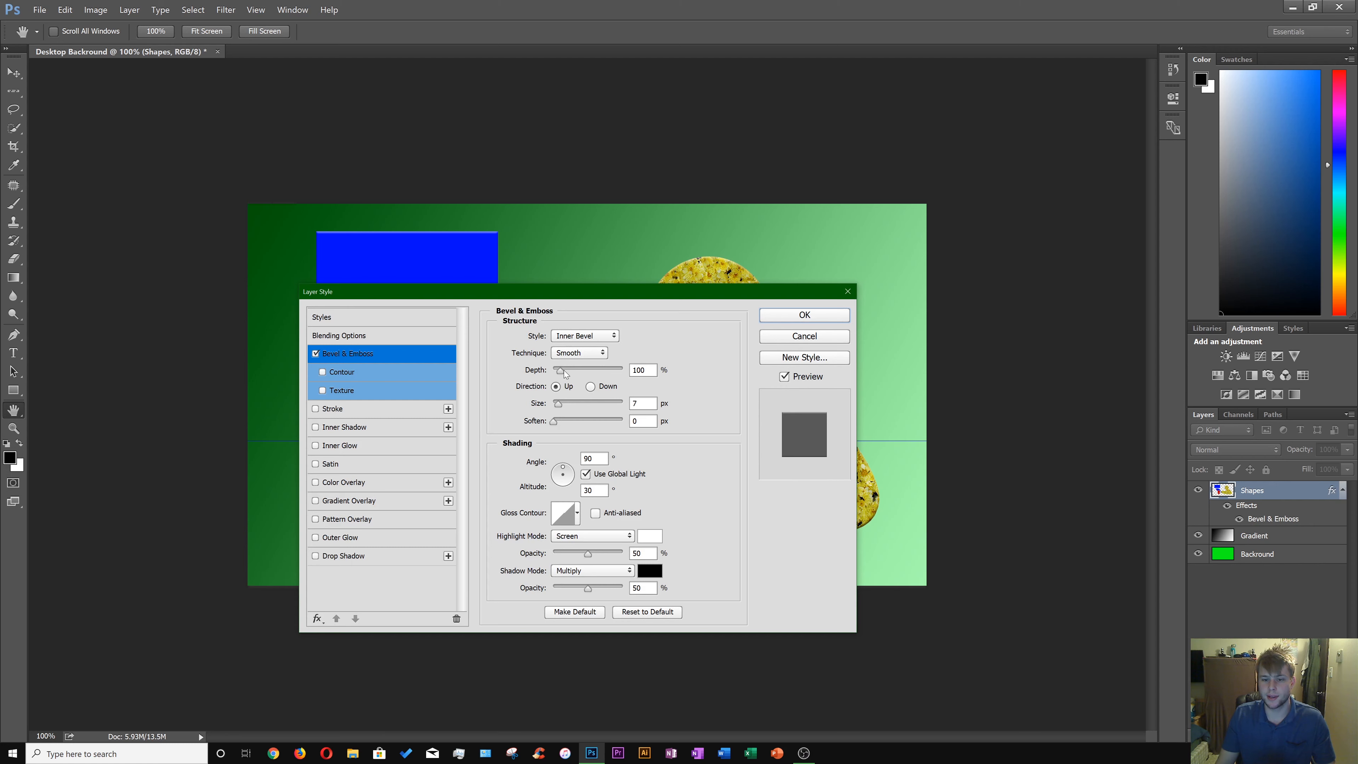
left_click_drag(563, 371, 582, 406)
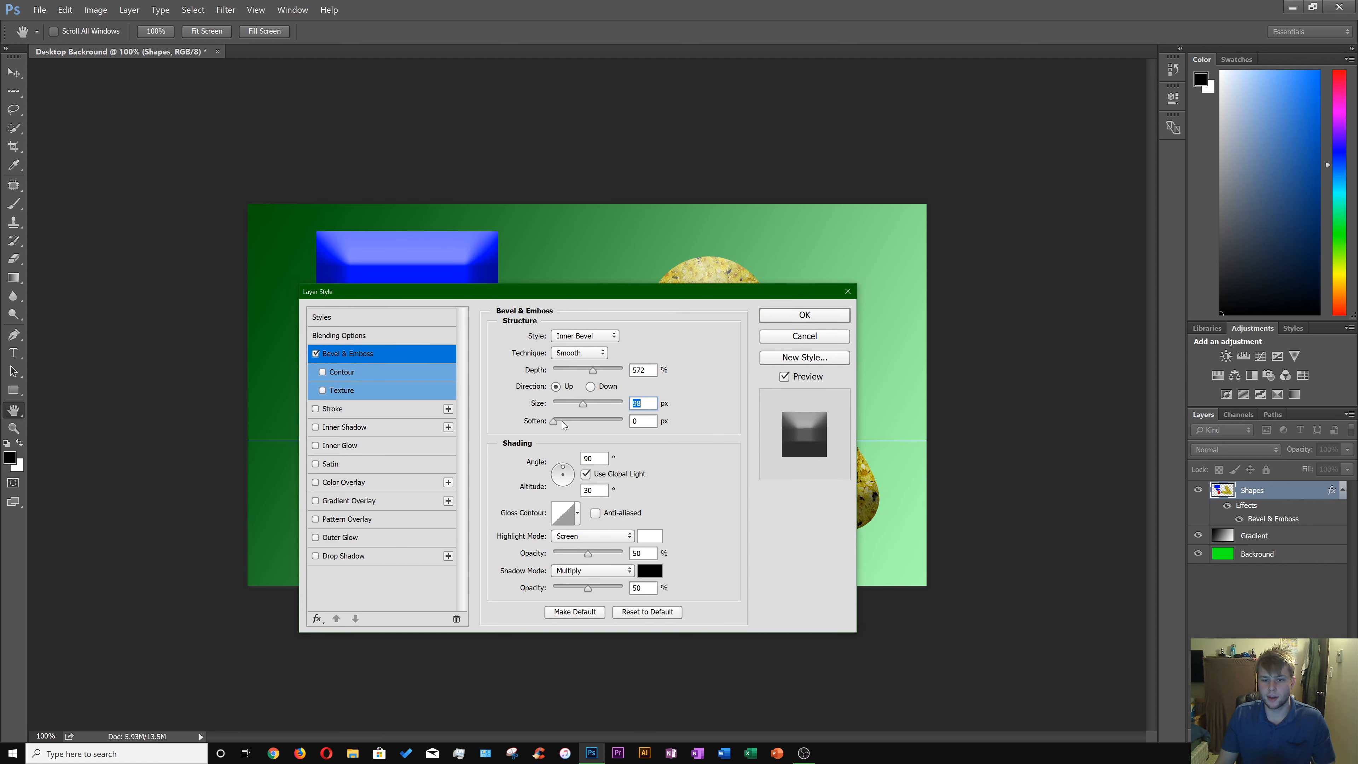
left_click_drag(576, 298, 651, 217)
Enable the Texture option for the Bevel & Emboss effect.
left_click(396, 318)
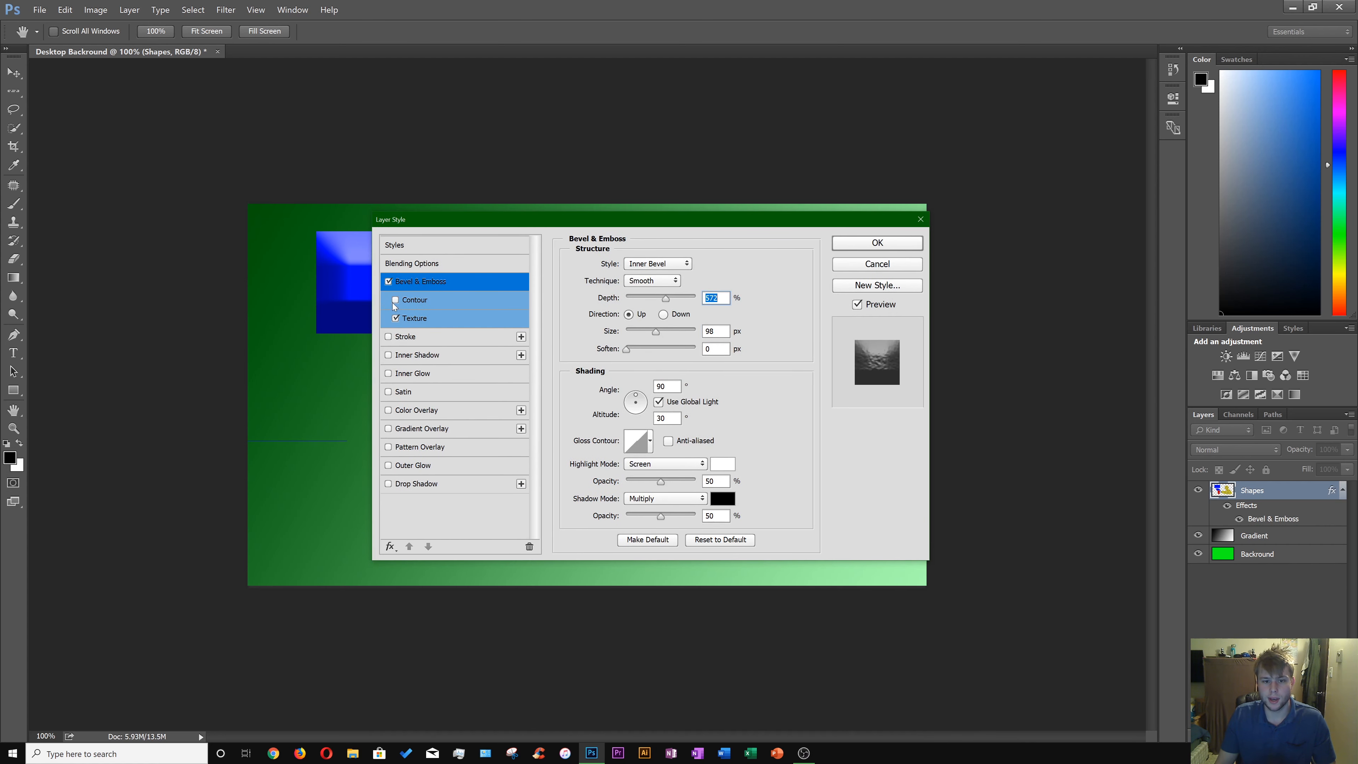
left_click(395, 300)
left_click_drag(558, 222, 584, 470)
left_click_drag(648, 457, 540, 288)
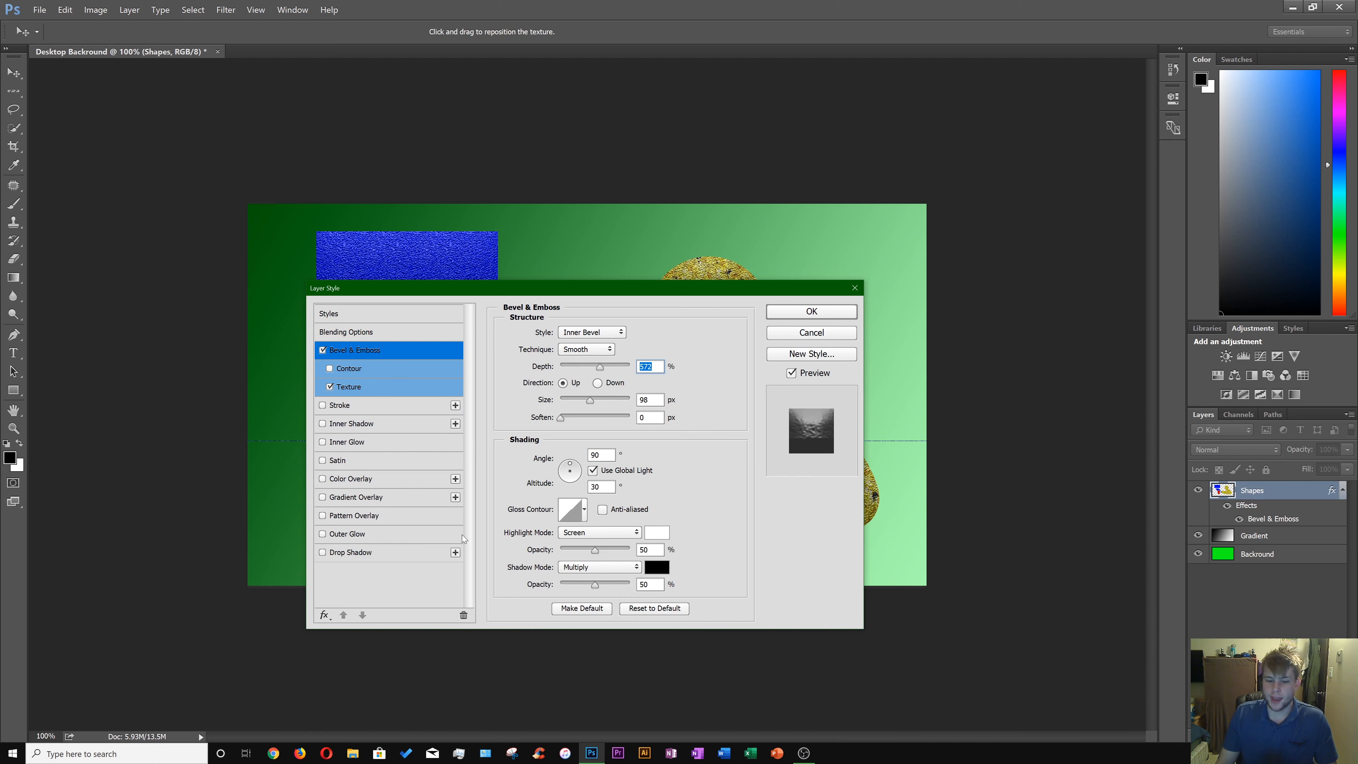
Add a Stroke effect and an Inner Glow effect, enlarging the stroke size.
left_click(364, 405)
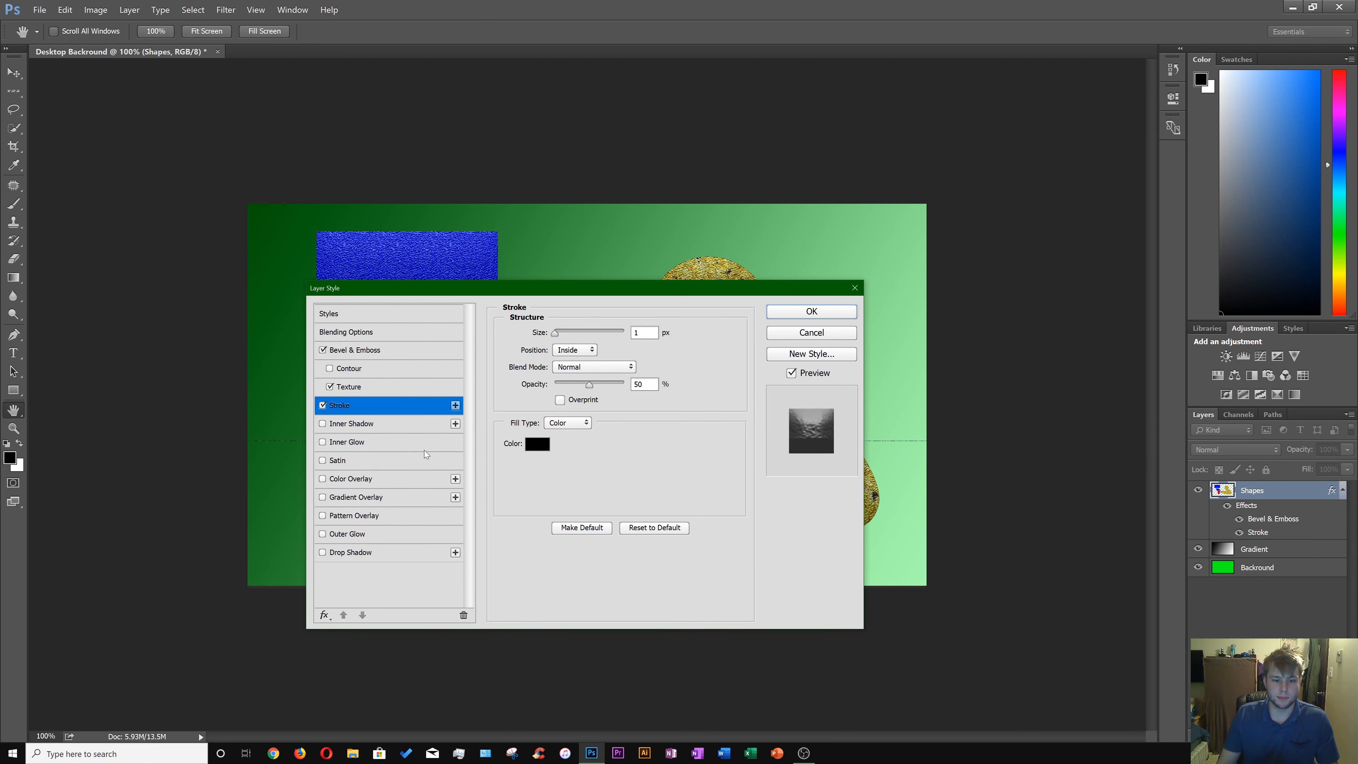
left_click(322, 442)
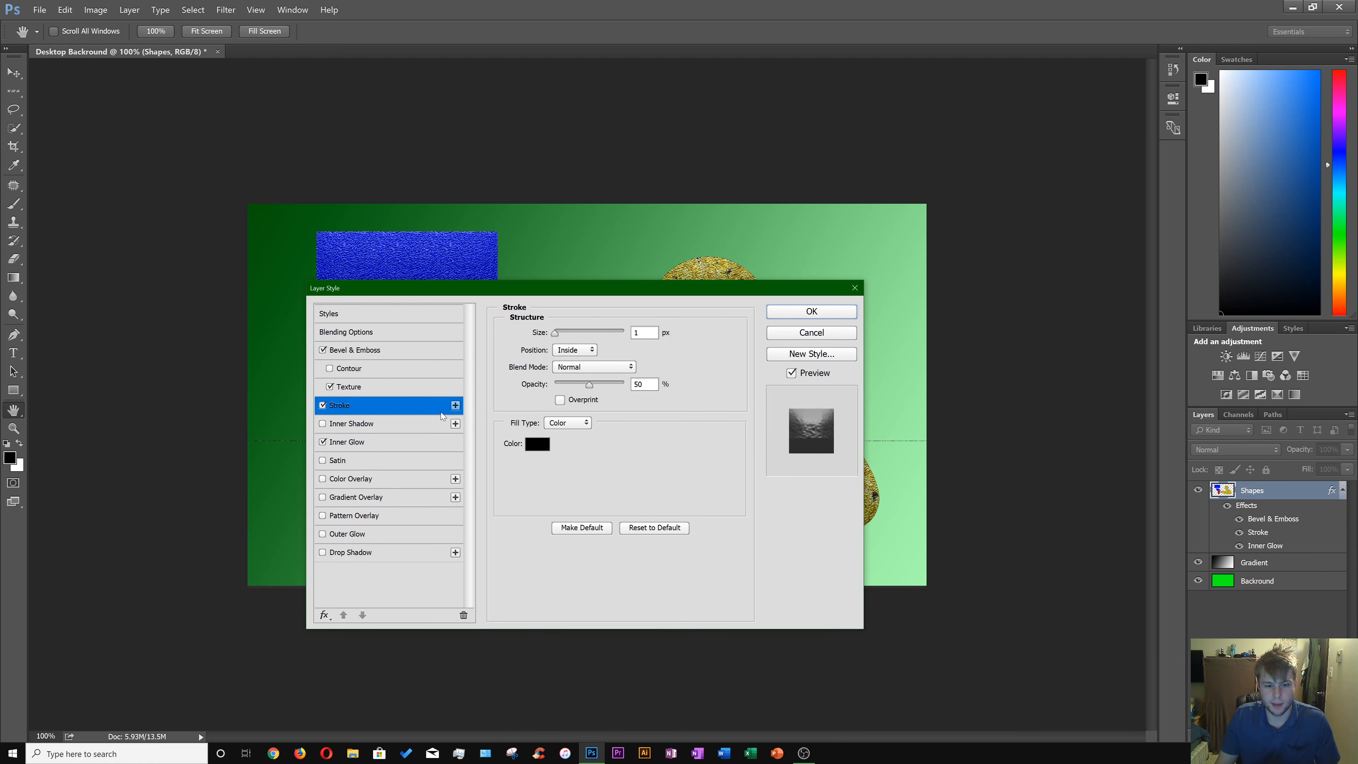
mouse_move(563, 338)
left_mouse_down()
mouse_move(603, 349)
mouse_move(574, 368)
left_mouse_up()
Set the Inner Glow to Precise technique, choke 86% and size 191 px, then apply the layer style.
left_click(387, 438)
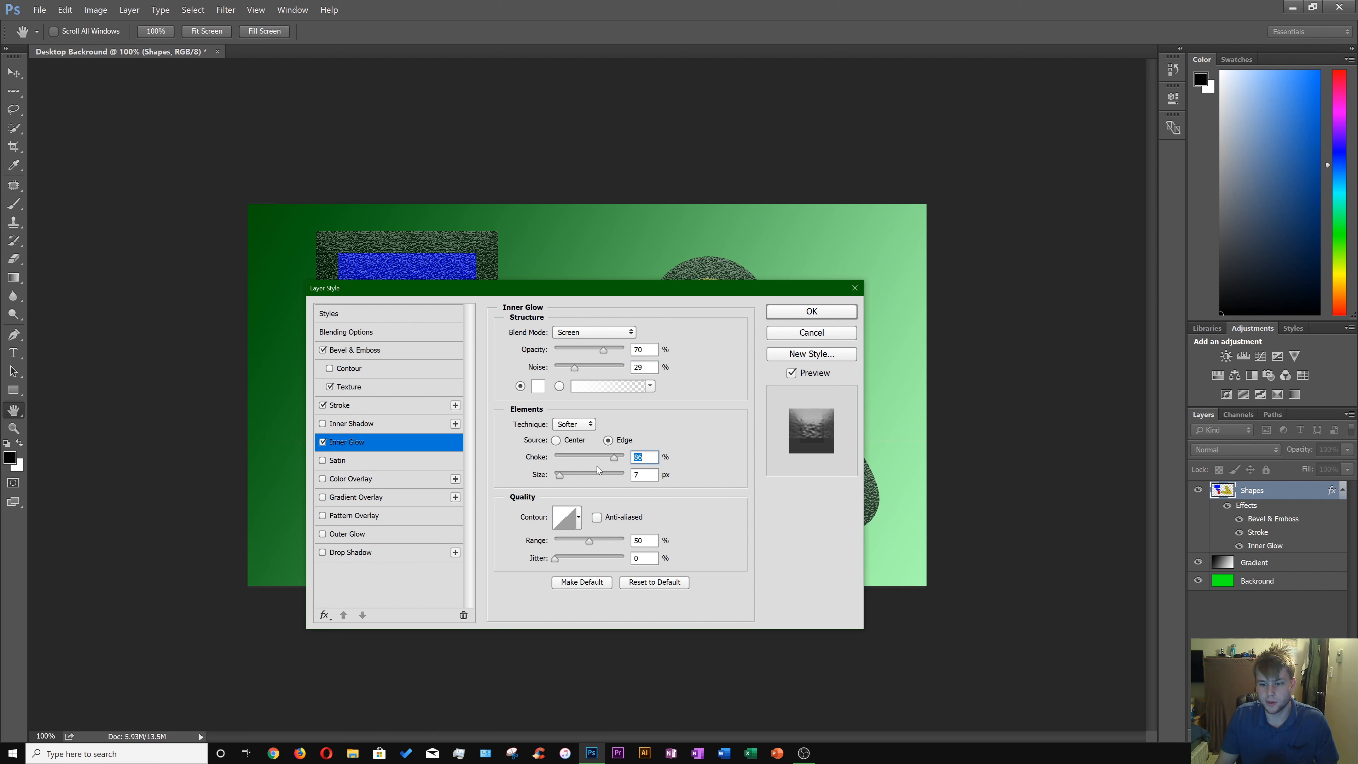
left_click_drag(559, 474, 608, 475)
left_click(575, 423)
left_click(581, 442)
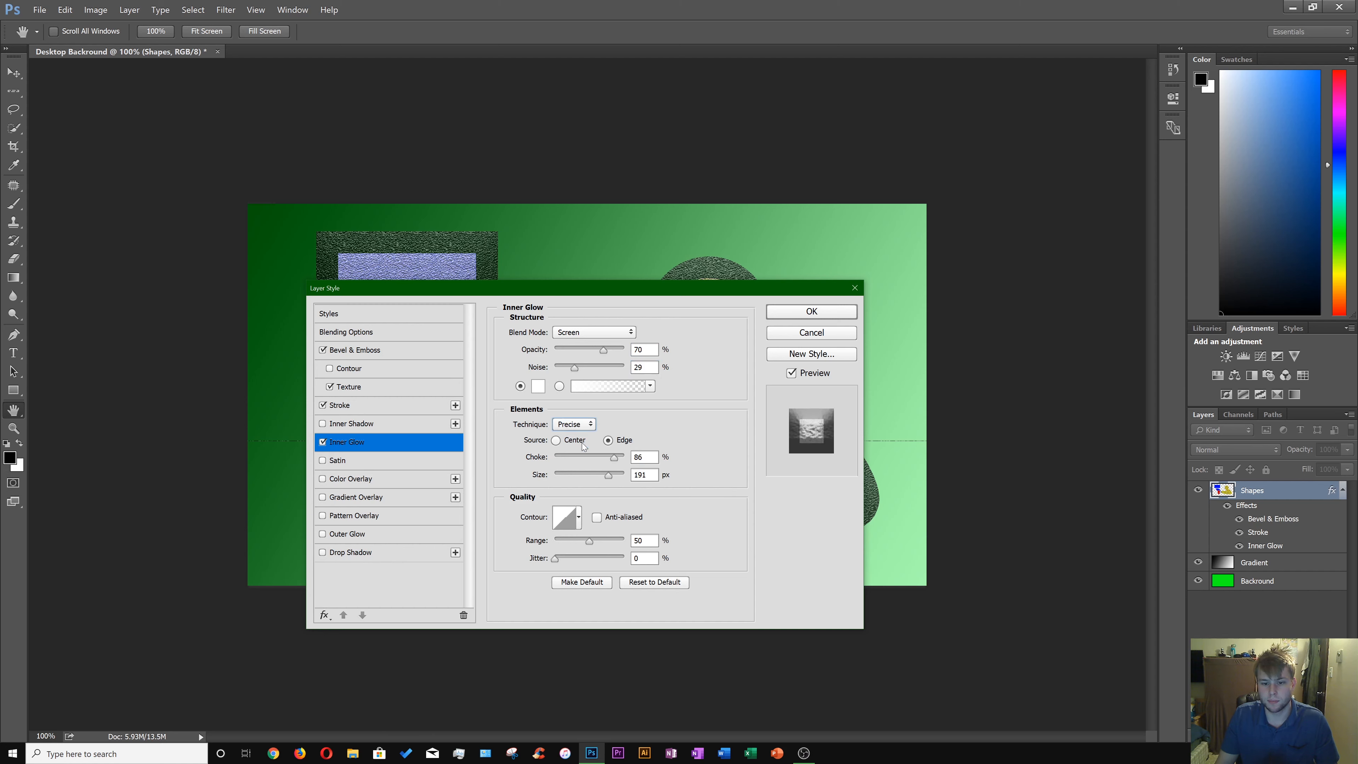
left_click(556, 440)
left_click(608, 440)
left_click_drag(589, 291, 597, 161)
left_click(779, 177)
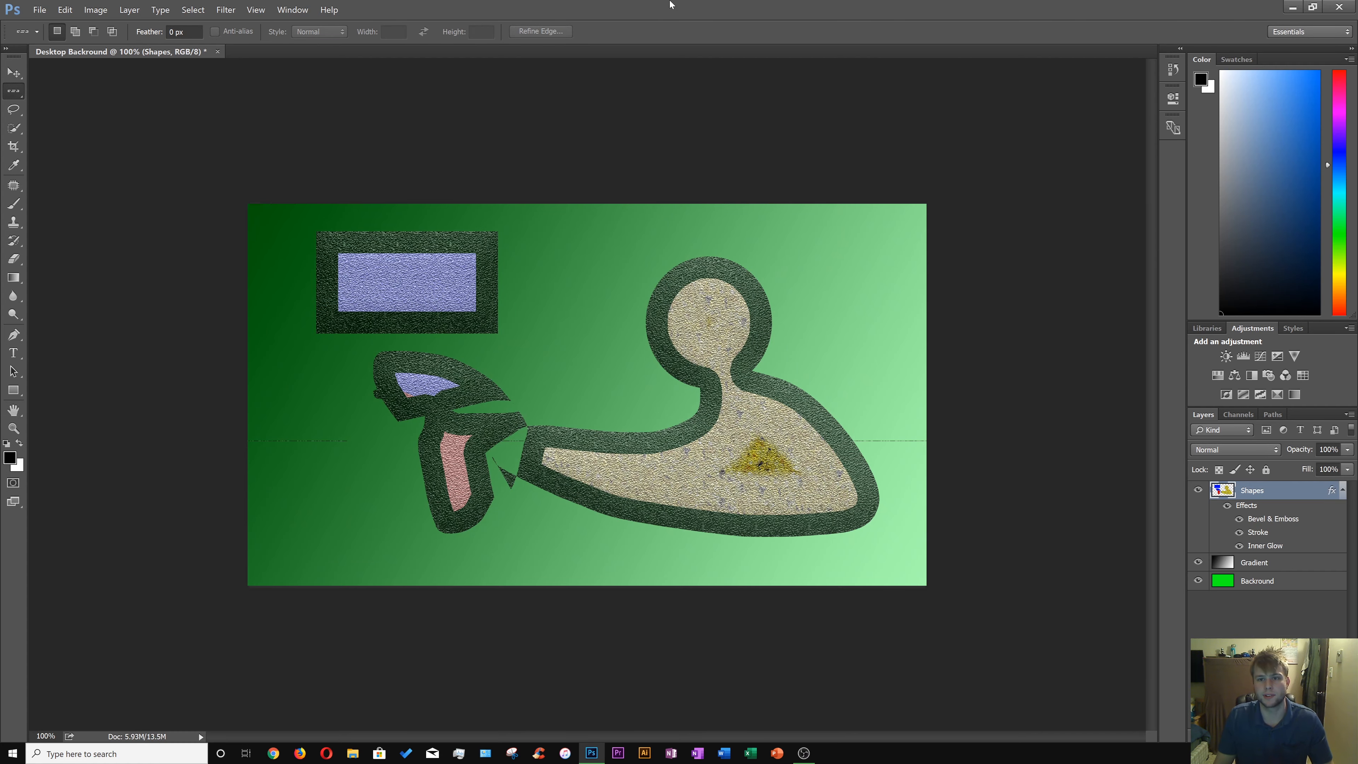
Export the image as Desktop Backround in JPG format at 100% quality.
mouse_move(827, 16)
left_mouse_down()
mouse_move(781, 428)
mouse_move(720, 757)
mouse_move(852, 22)
left_mouse_up()
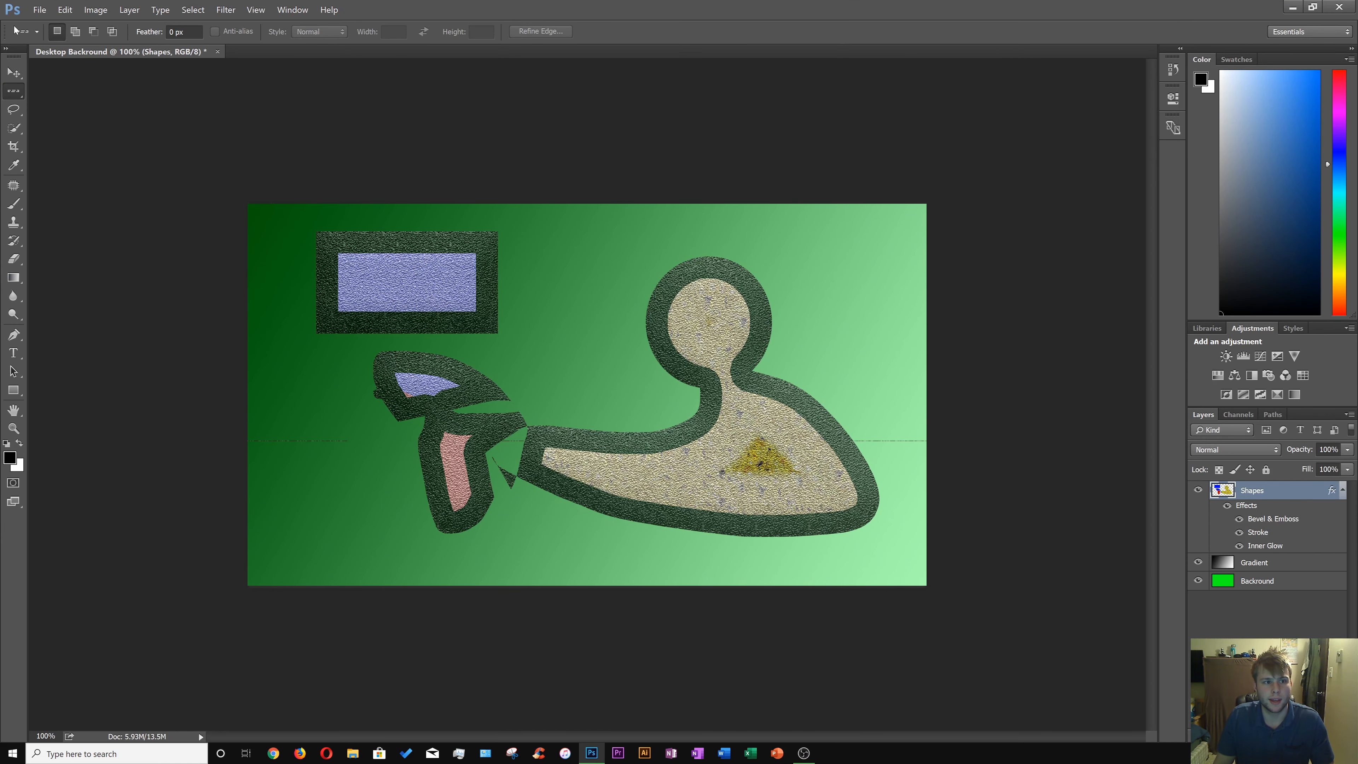
left_click(39, 10)
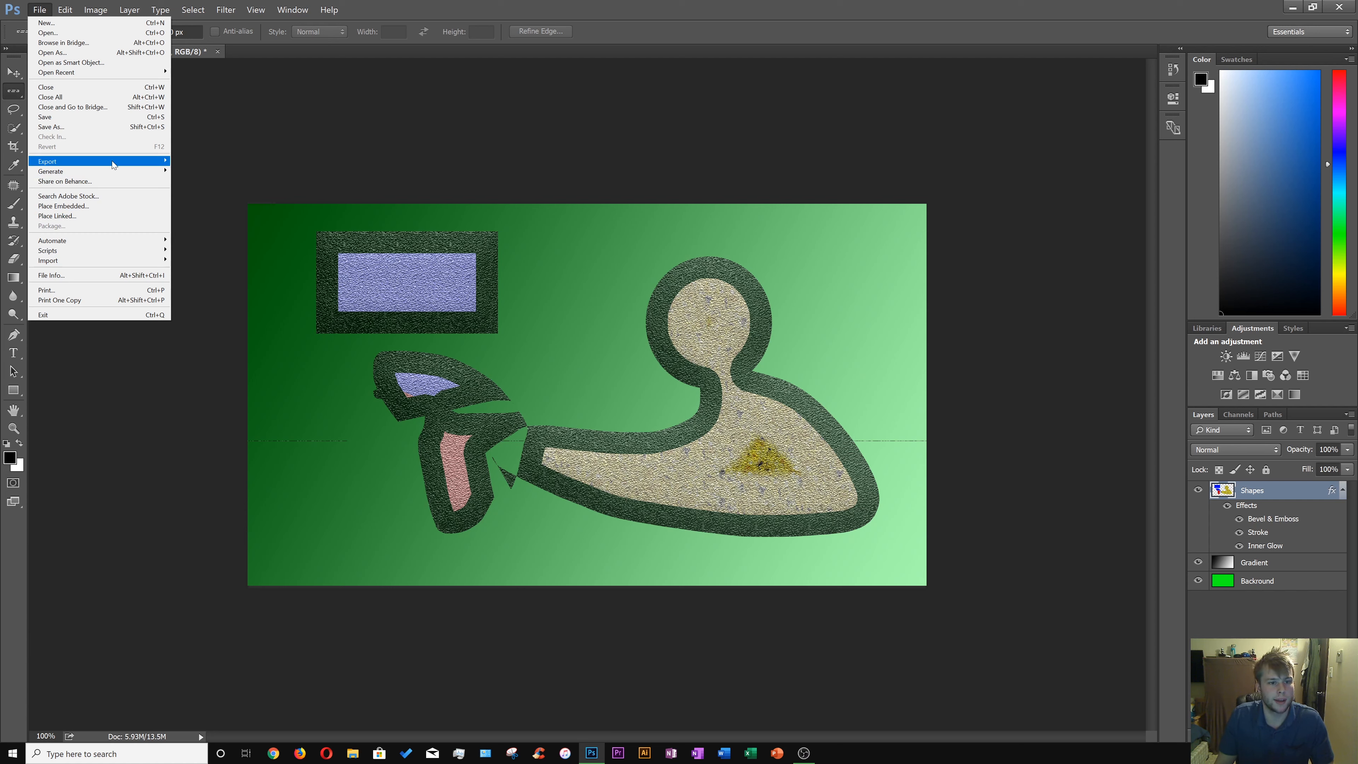
mouse_move(111, 161)
left_click(219, 172)
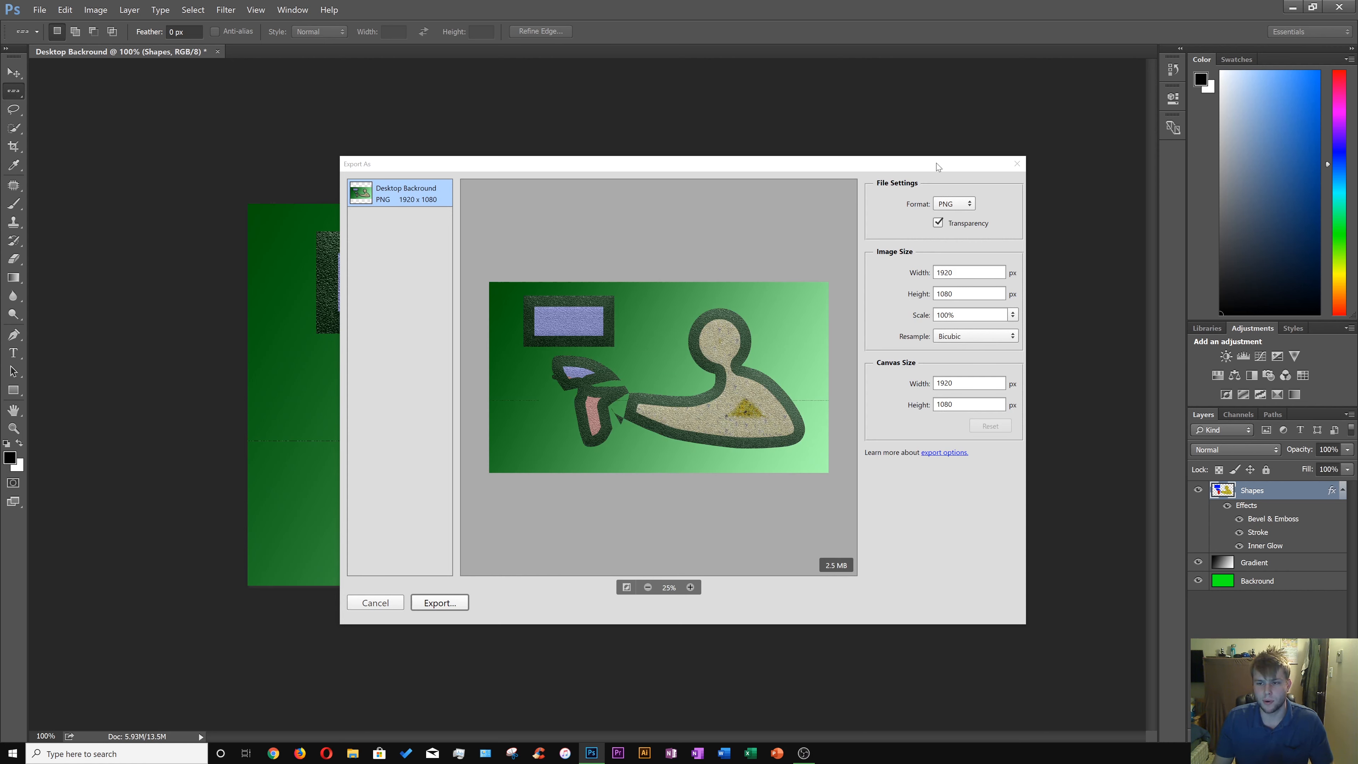
left_click(957, 202)
left_click(949, 226)
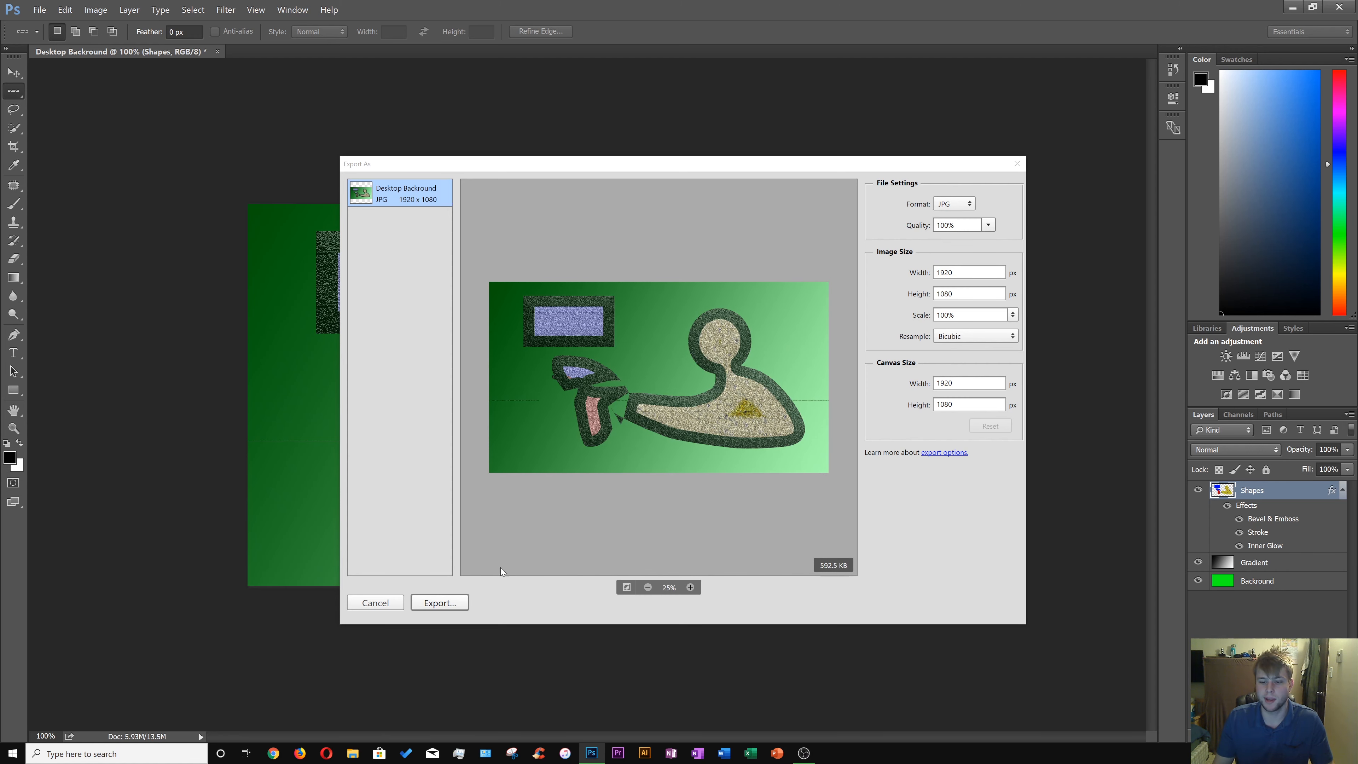
left_click(448, 606)
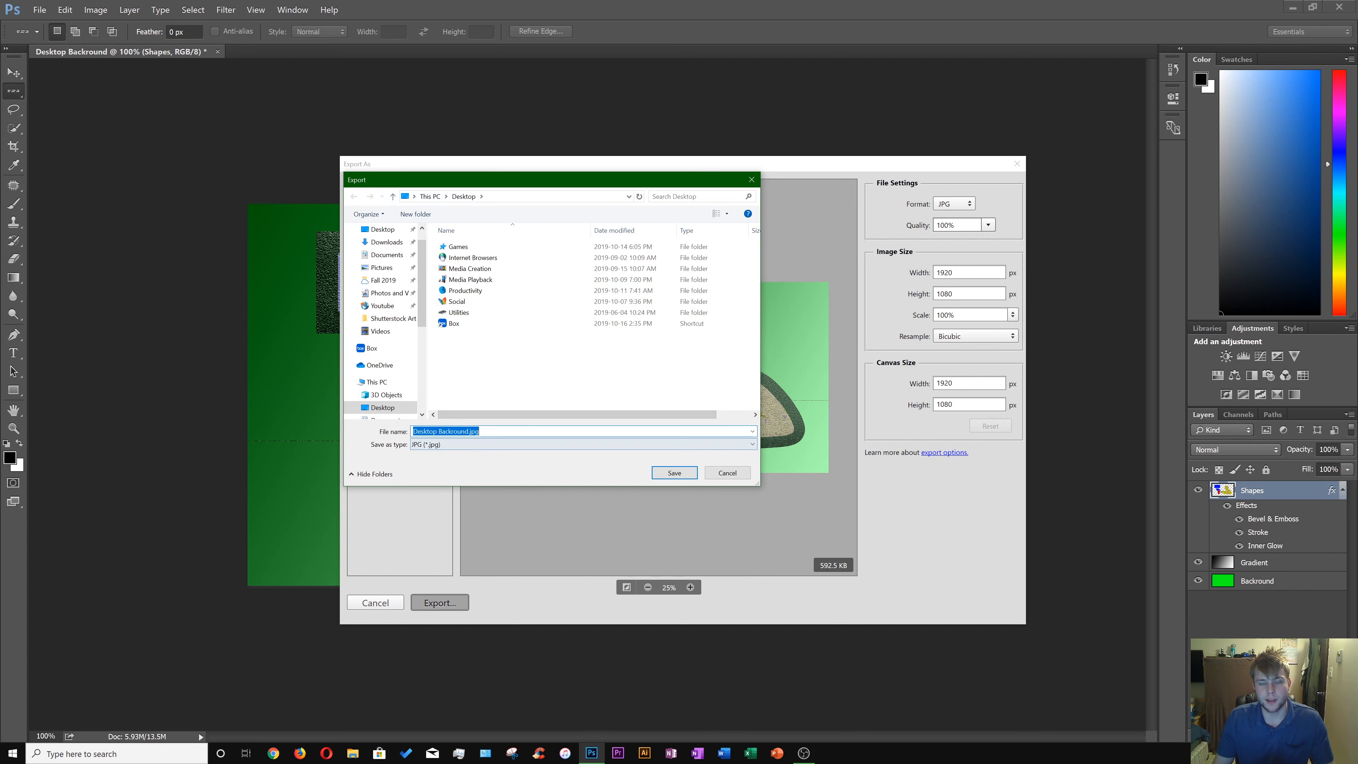
left_click(680, 473)
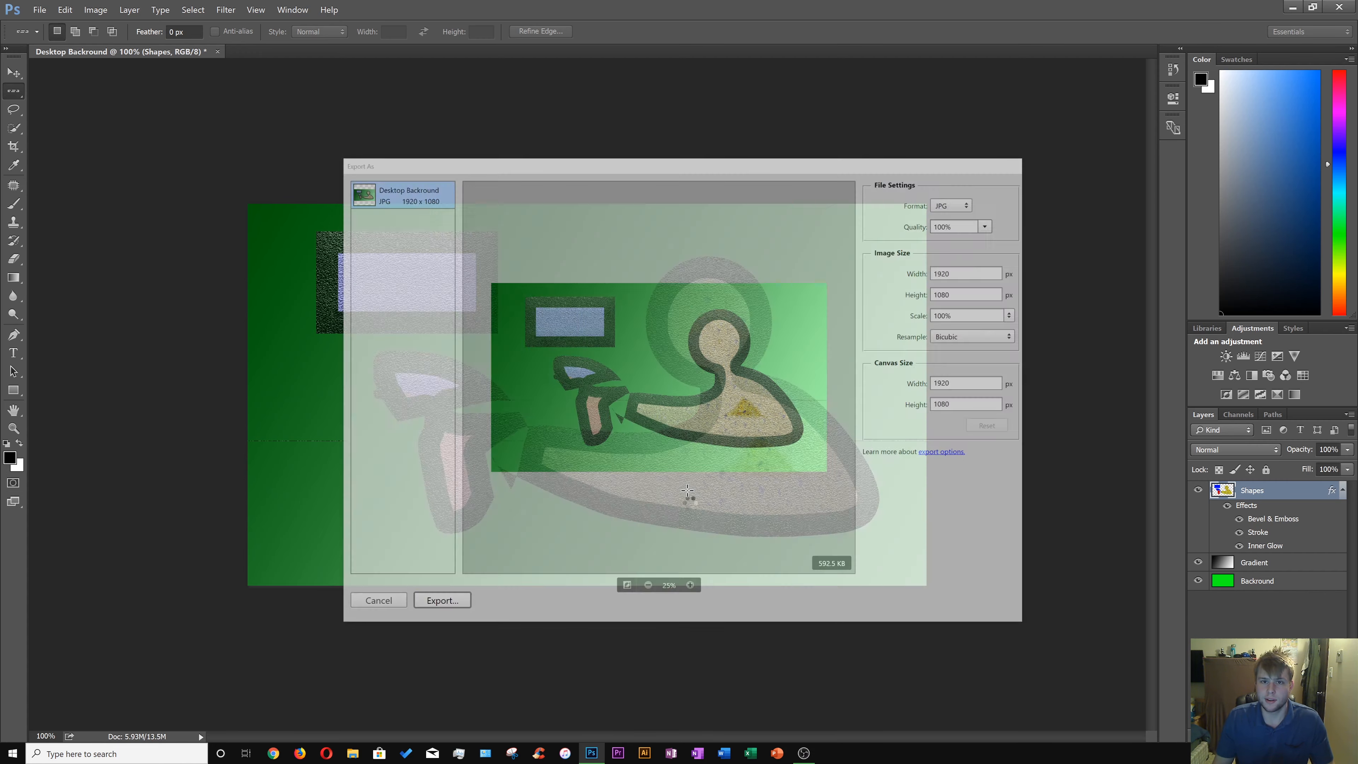